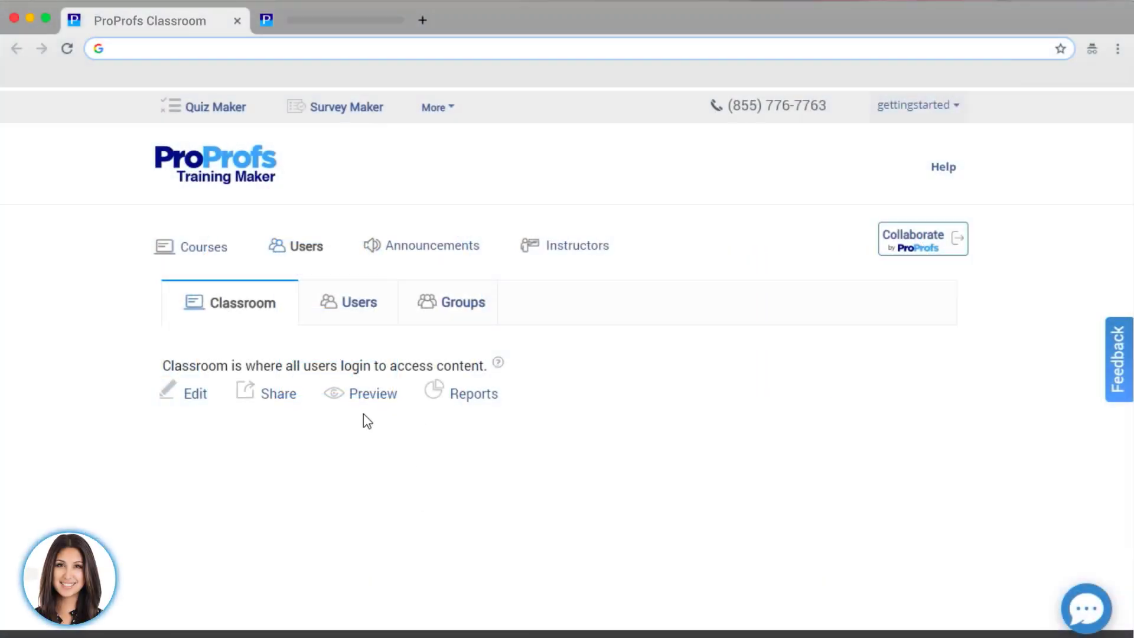
- Open the Classroom's Users list to see the single enrolled user and their details
{"action": "left_click", "coordinate": [346, 309]}
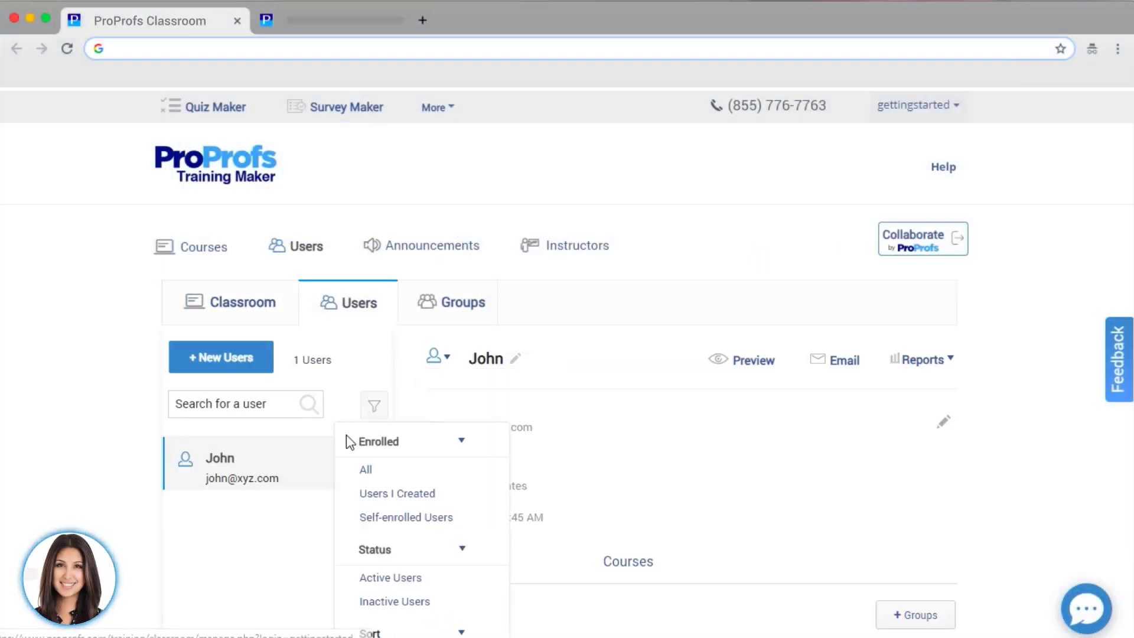
- Preview the classroom as this learner and filter the content by the Sales group
{"action": "left_click", "coordinate": [759, 365]}
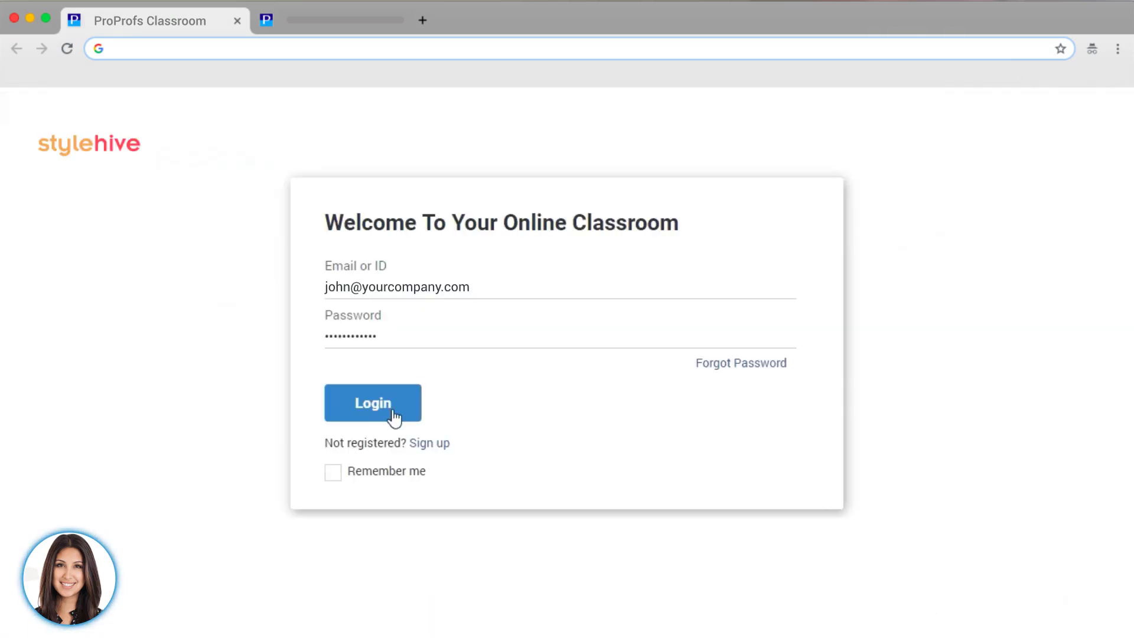
{"action": "left_click", "coordinate": [392, 413]}
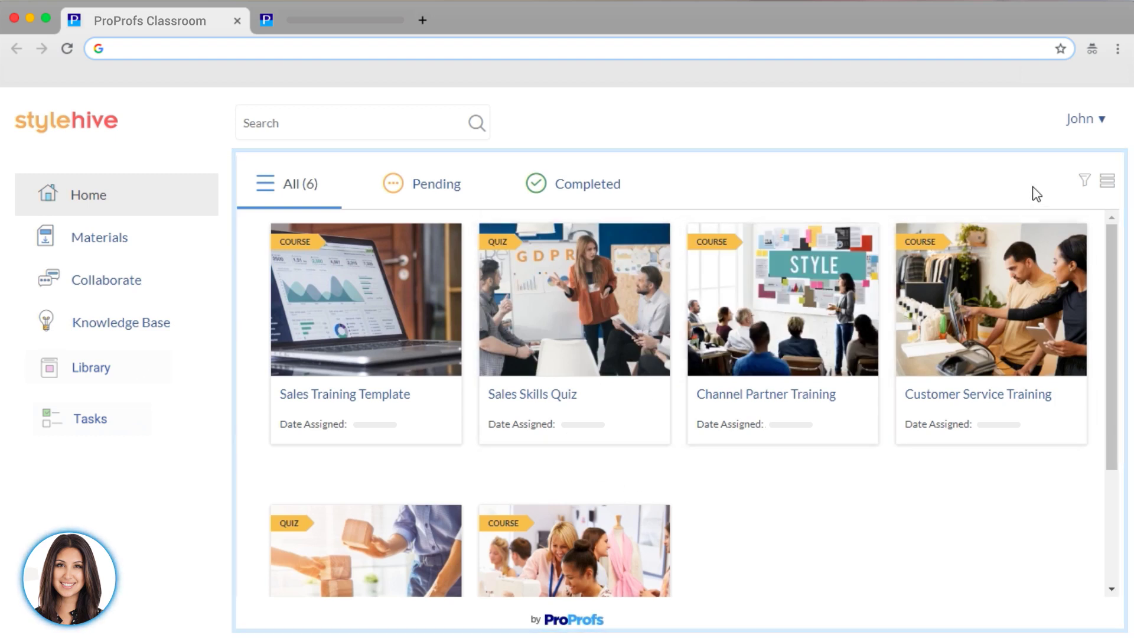
{"action": "left_click", "coordinate": [1084, 181]}
{"action": "left_click", "coordinate": [904, 227]}
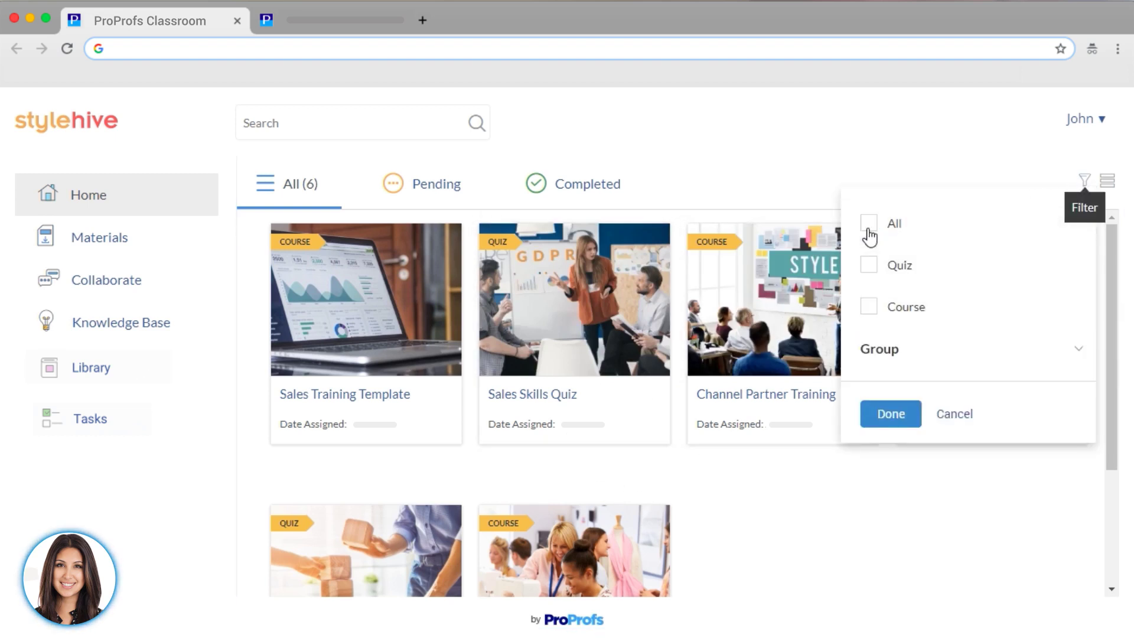
{"action": "left_click", "coordinate": [903, 350]}
{"action": "left_click", "coordinate": [870, 392]}
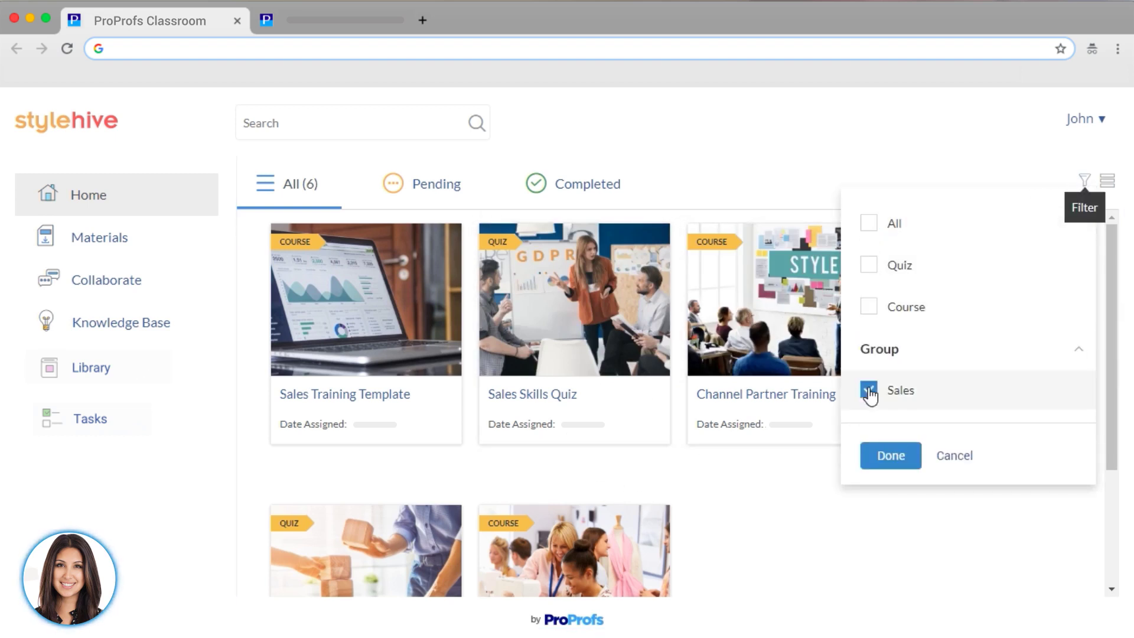
{"action": "left_click", "coordinate": [881, 456]}
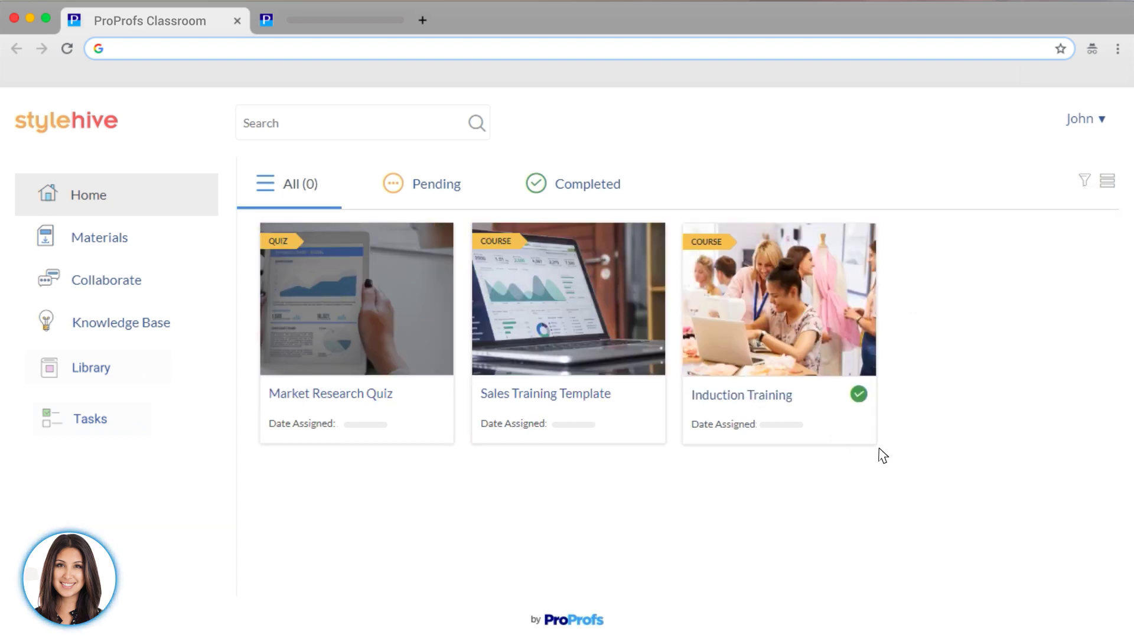
- Check the learner's Completed, Pending and Materials views
{"action": "left_click", "coordinate": [598, 186]}
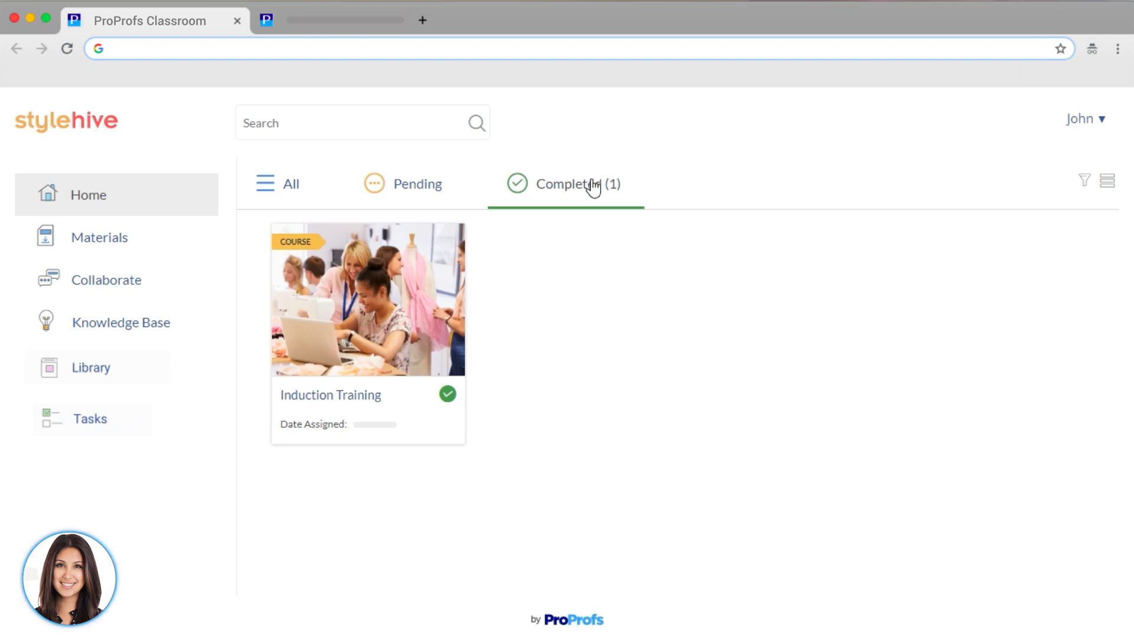
{"action": "left_click", "coordinate": [423, 185]}
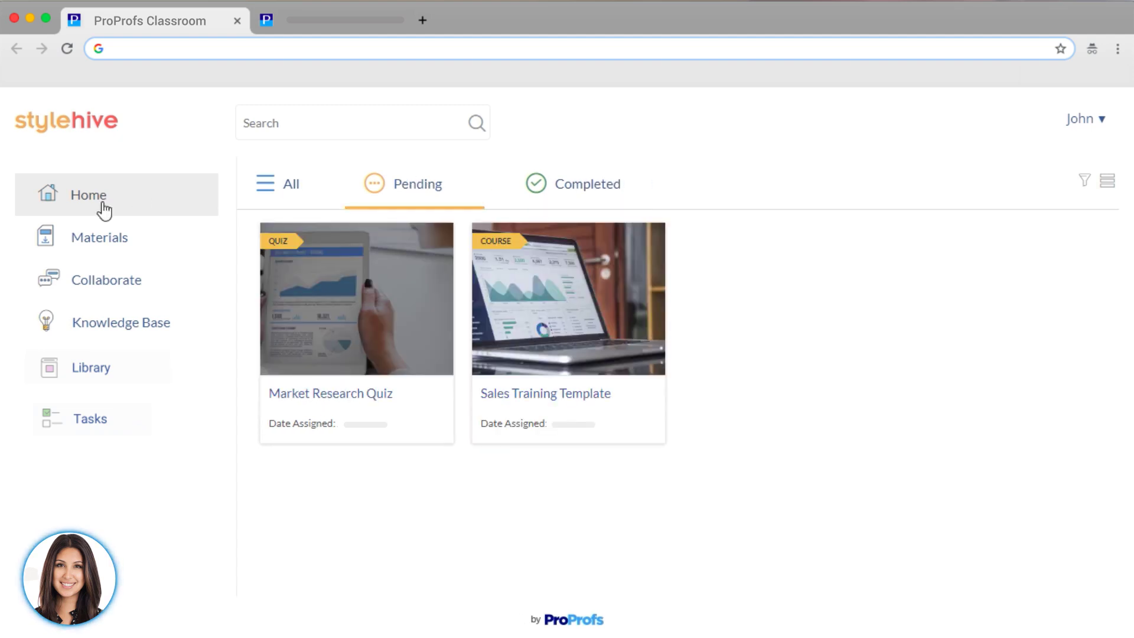
{"action": "left_click", "coordinate": [96, 238]}
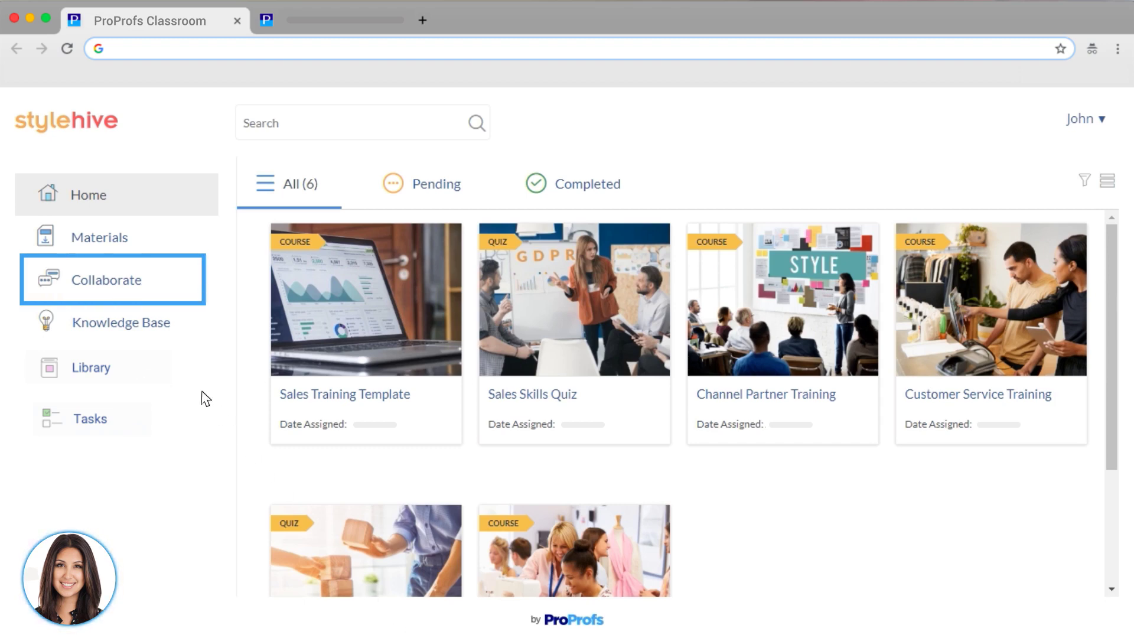
- In Collaborate, ask a new question titled 'Do I need to take an Aptitude Course?'
{"action": "left_click", "coordinate": [106, 284]}
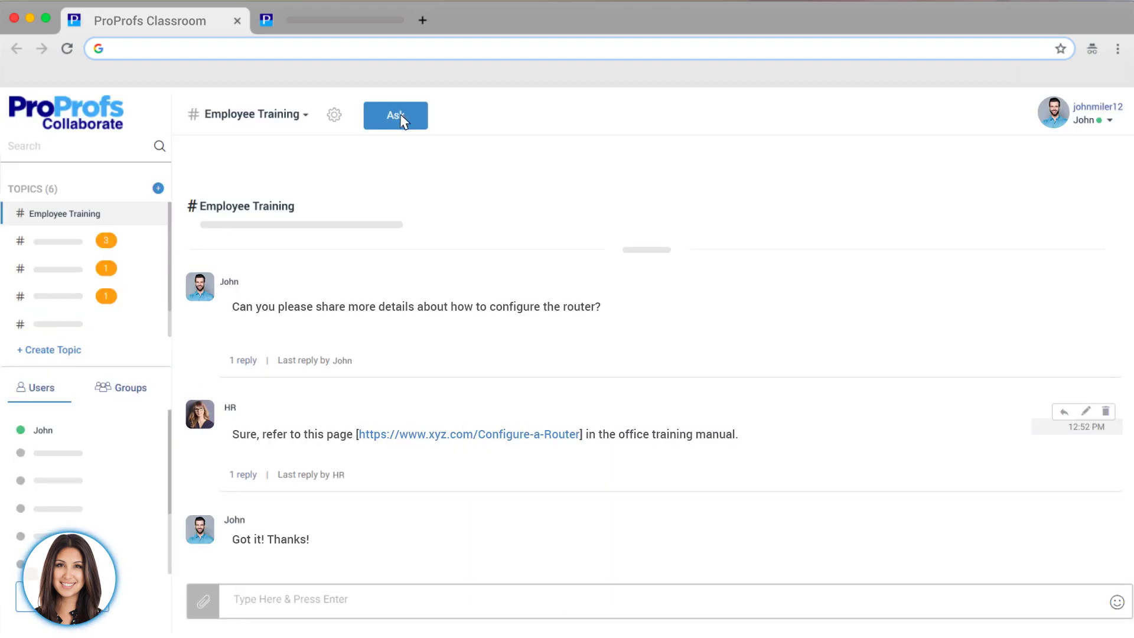
{"action": "left_click", "coordinate": [401, 121]}
{"action": "left_click", "coordinate": [515, 241]}
{"action": "type", "text": "Do I need to take an Aptitude Course?"}
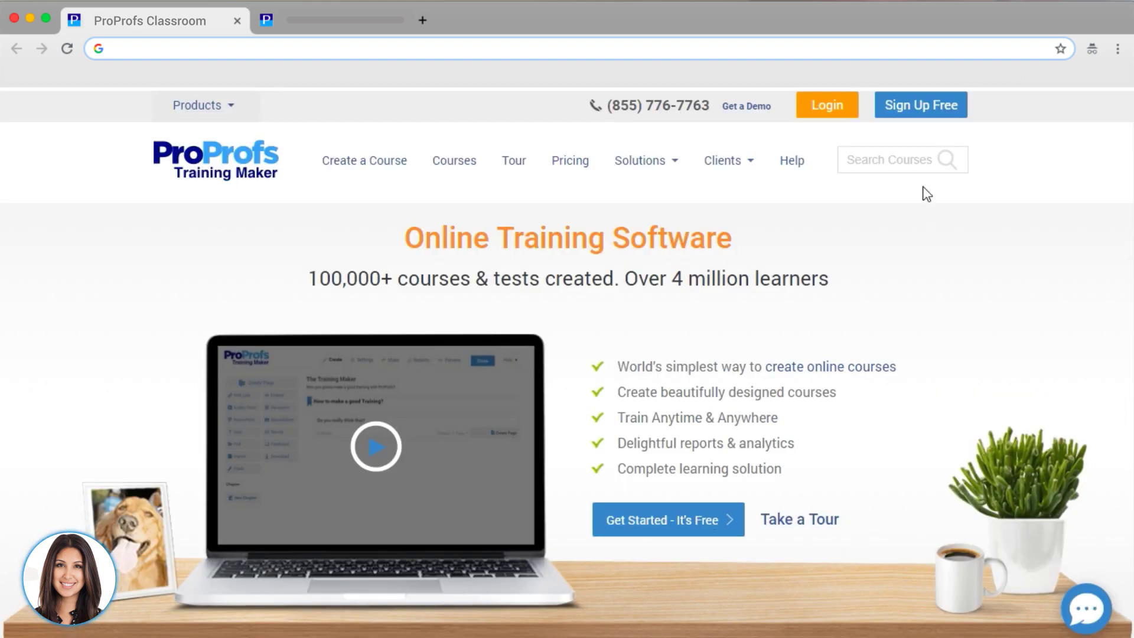
- Log in with the saved credentials and open the Classroom editor
{"action": "left_click", "coordinate": [814, 116]}
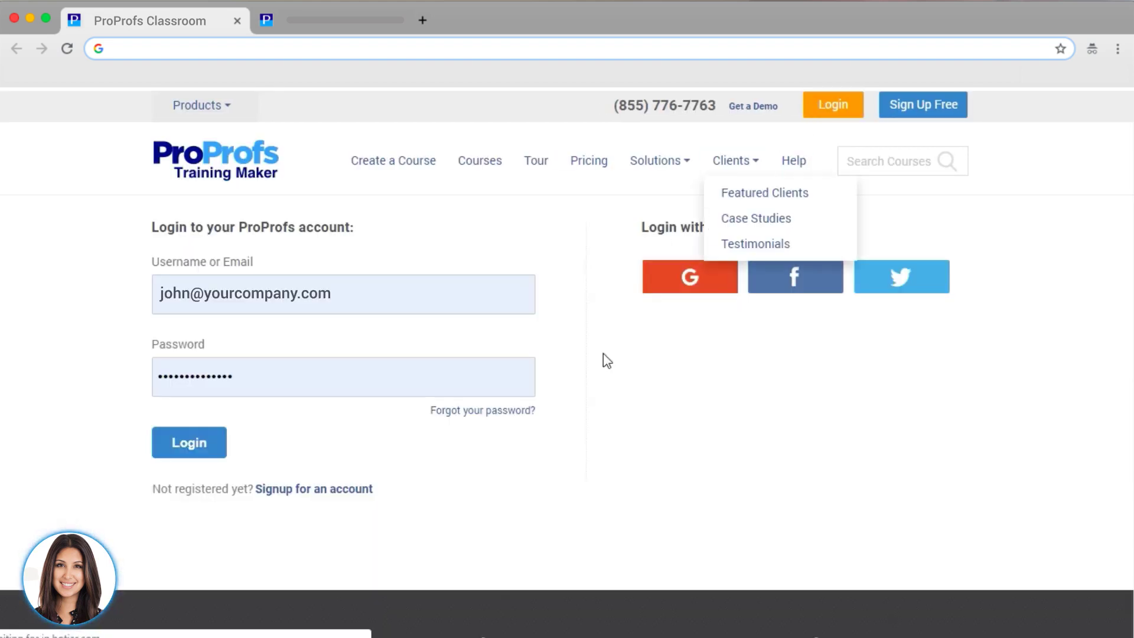
{"action": "left_click", "coordinate": [203, 452]}
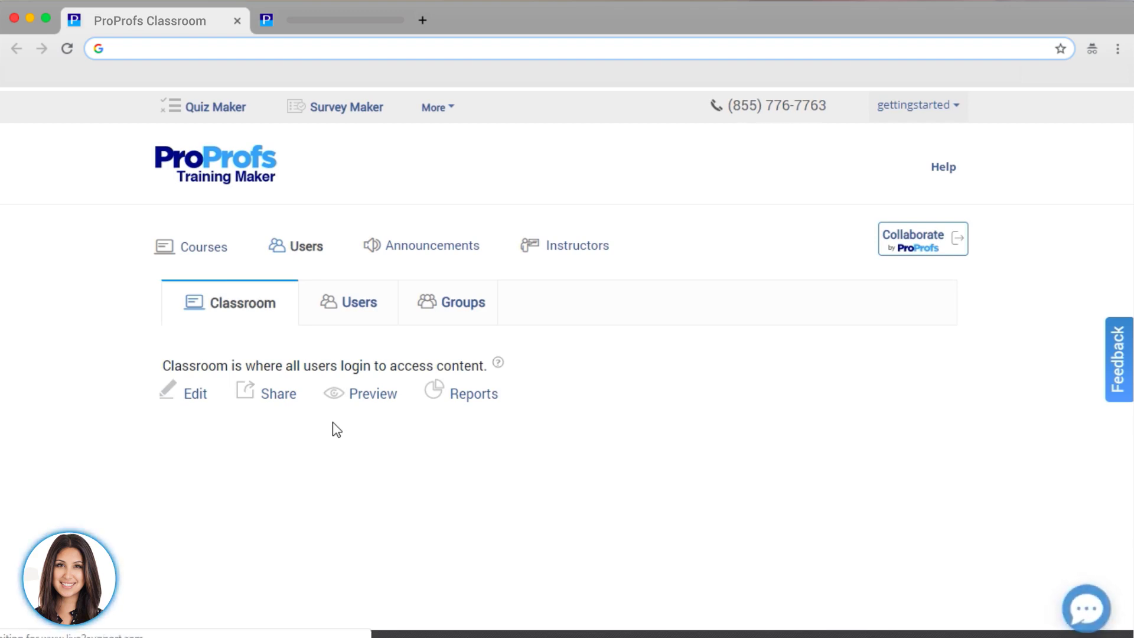
{"action": "left_click", "coordinate": [197, 406]}
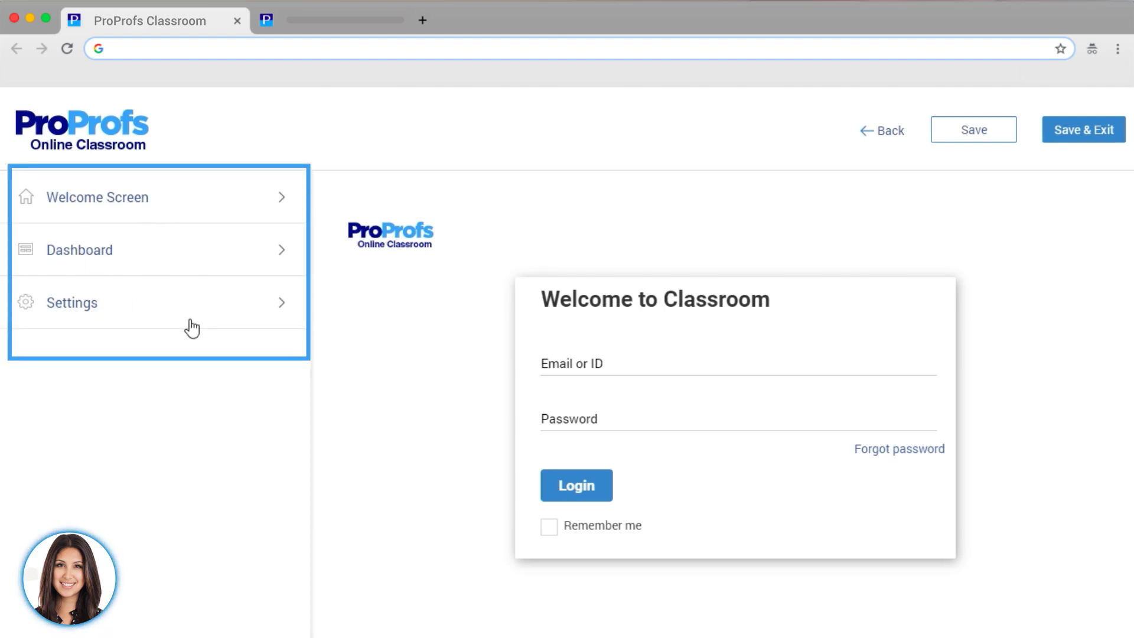
- Retitle the login form 'Welcome to The Best Classroom!' and turn on a welcoming description
{"action": "left_click", "coordinate": [188, 209]}
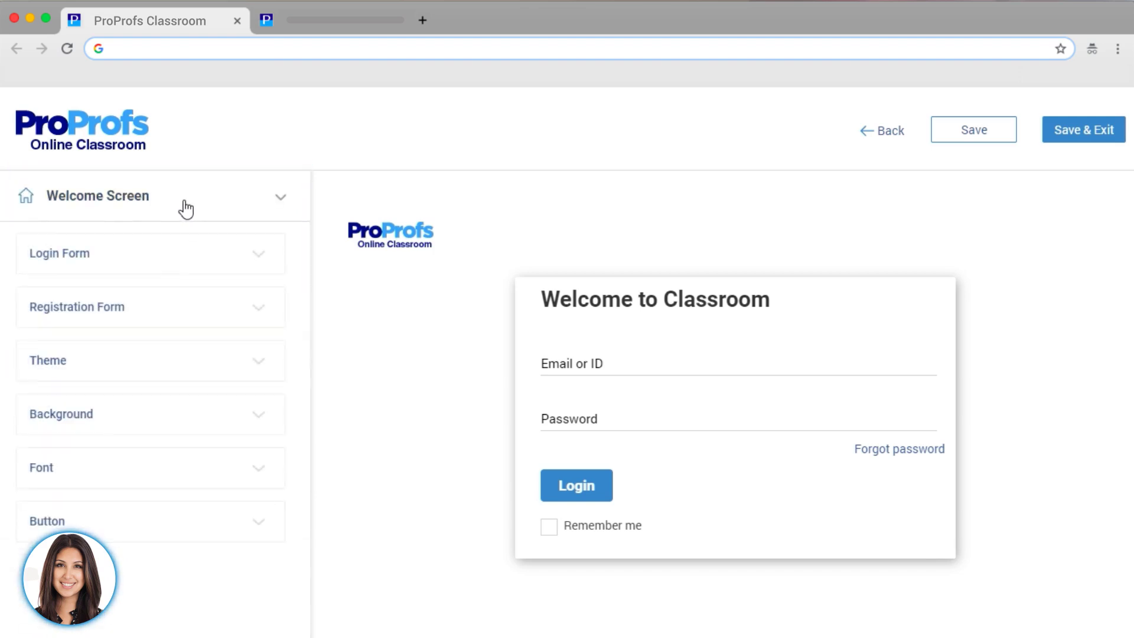
{"action": "left_click", "coordinate": [177, 264]}
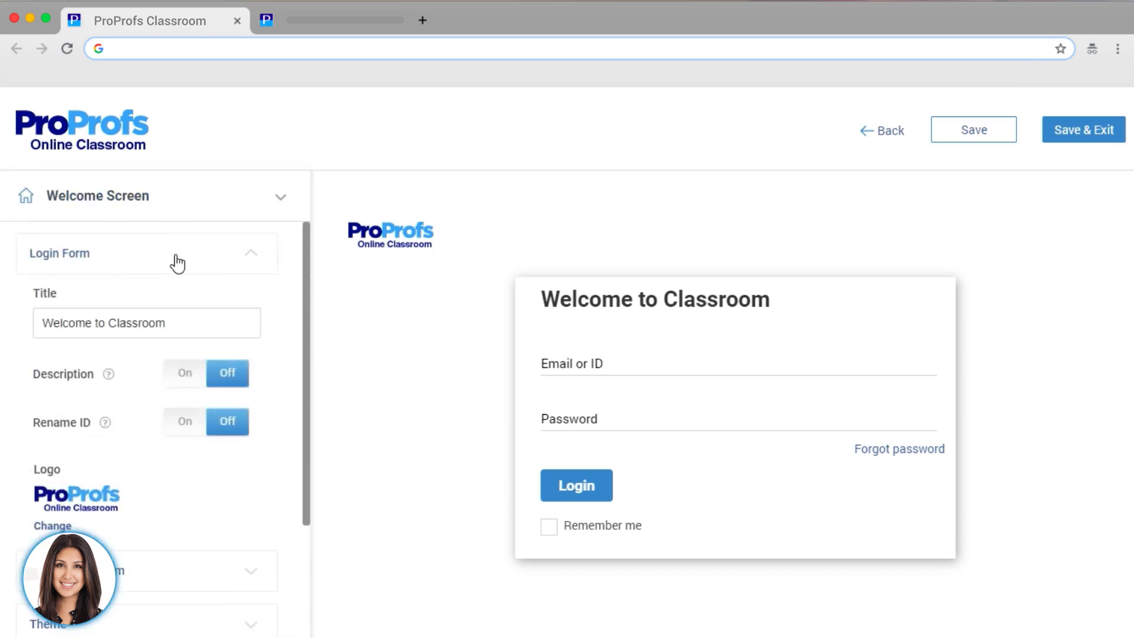
{"action": "triple_click", "coordinate": [169, 320]}
{"action": "type", "text": "Welcome to The Best Classroom!"}
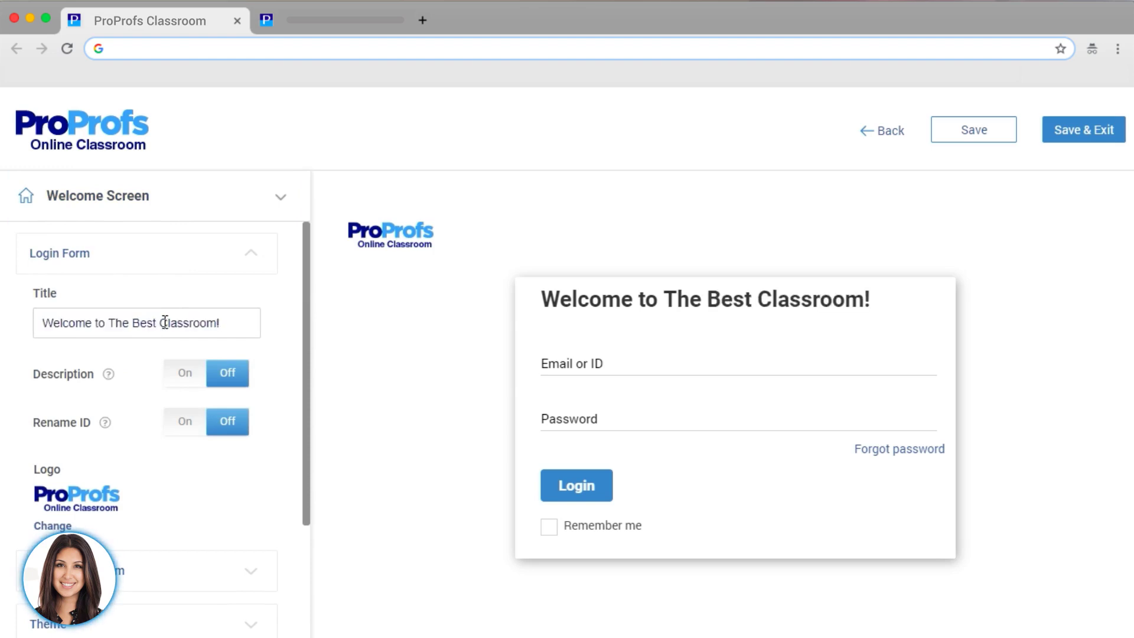
{"action": "left_click", "coordinate": [185, 374]}
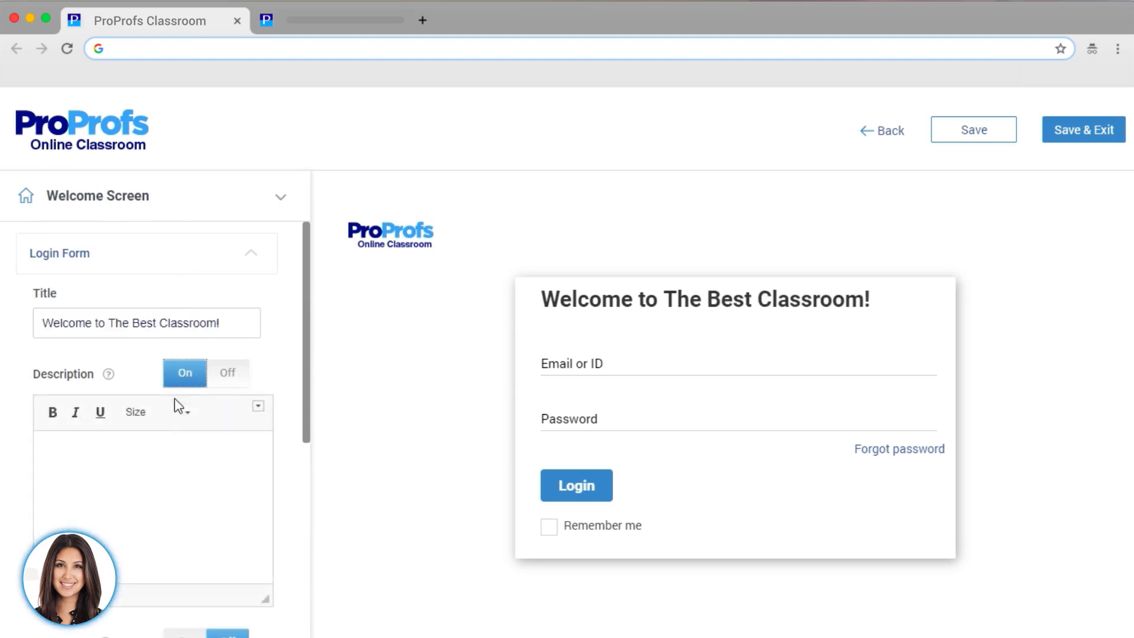
{"action": "left_click", "coordinate": [120, 458]}
{"action": "type", "text": "This classroom has everything you need to succeed!"}
- Review the Registration Form settings and the available login page themes
{"action": "scroll", "coordinate": [120, 458], "scroll_direction": "down", "scroll_amount": 3}
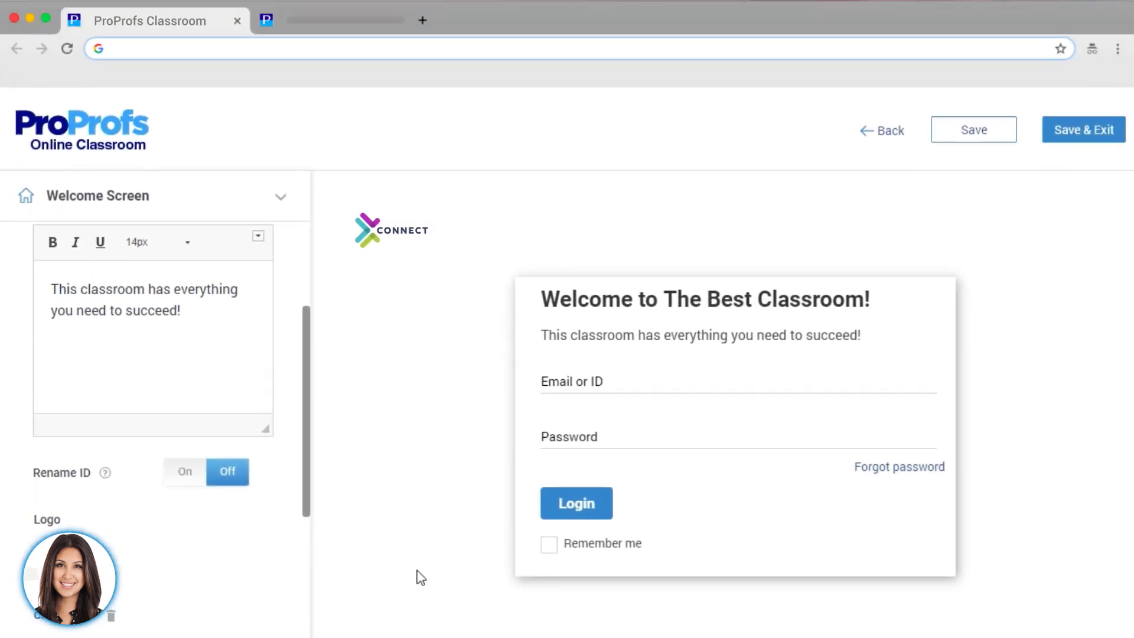
{"action": "scroll", "coordinate": [329, 532], "scroll_direction": "down", "scroll_amount": 1}
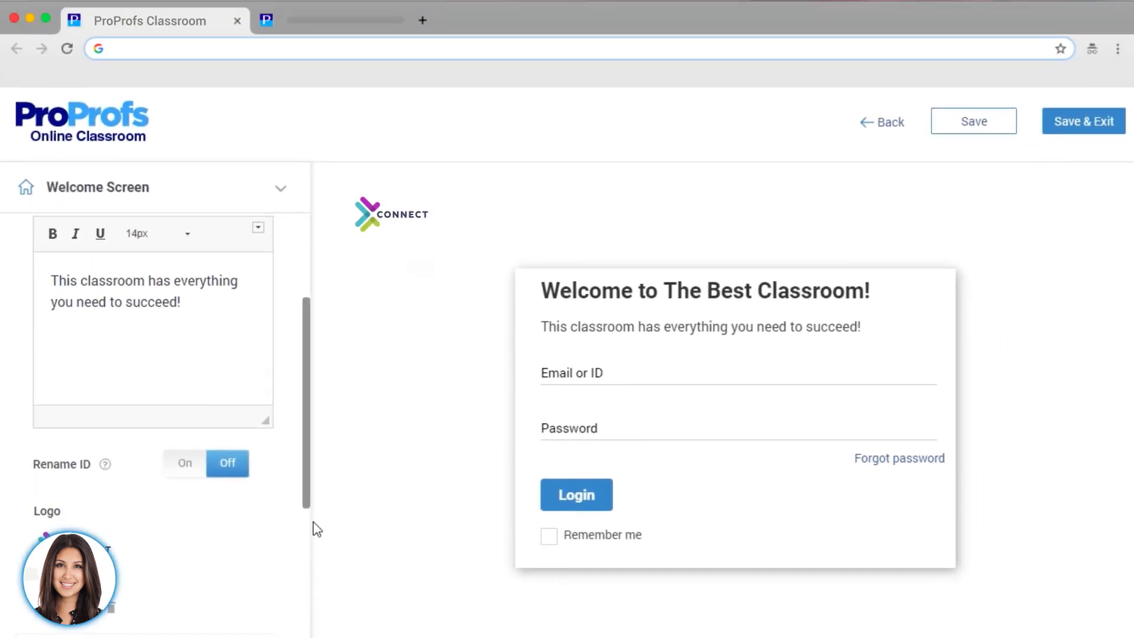
{"action": "scroll", "coordinate": [263, 528], "scroll_direction": "down", "scroll_amount": 5}
{"action": "left_click", "coordinate": [207, 408]}
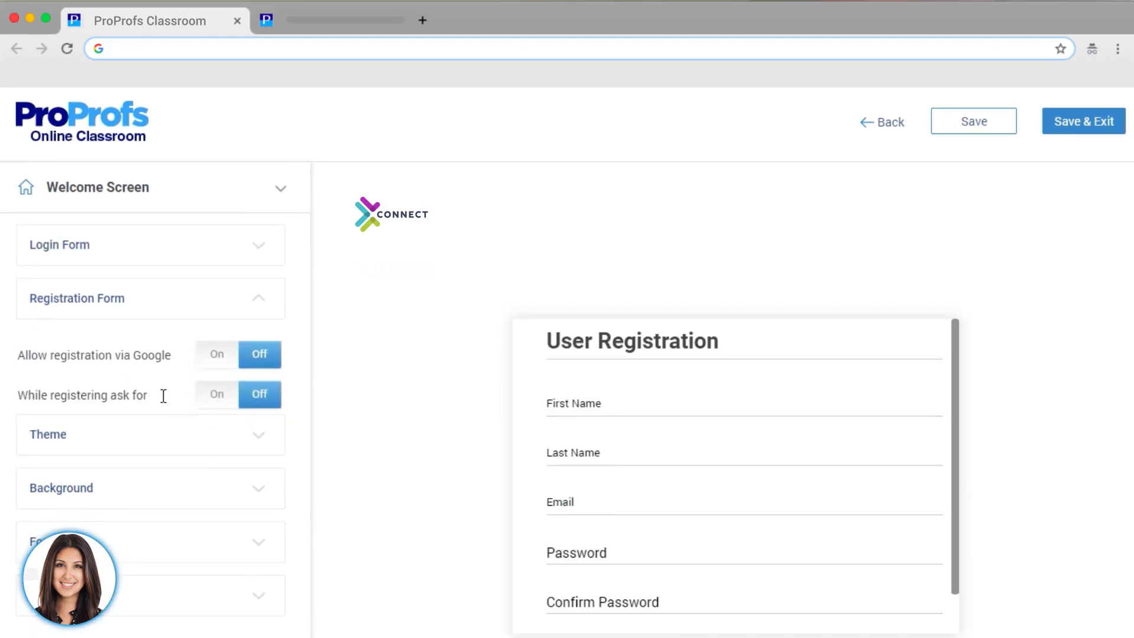
{"action": "left_click", "coordinate": [198, 446]}
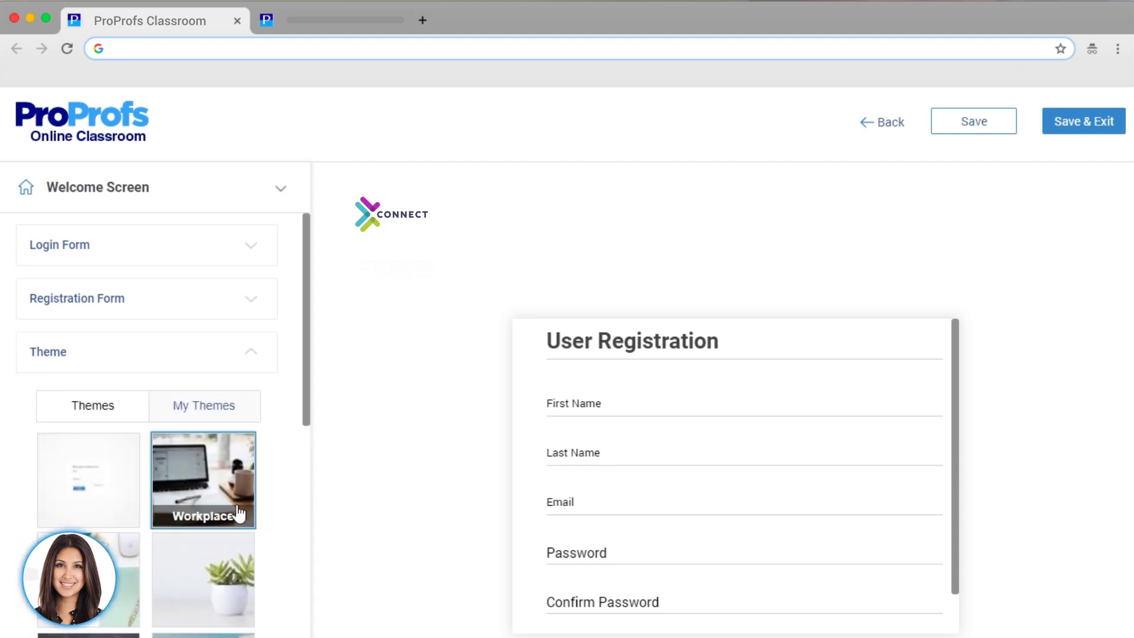
- Apply the Plant theme and keep a plain white #fff background colour
{"action": "left_click", "coordinate": [204, 579]}
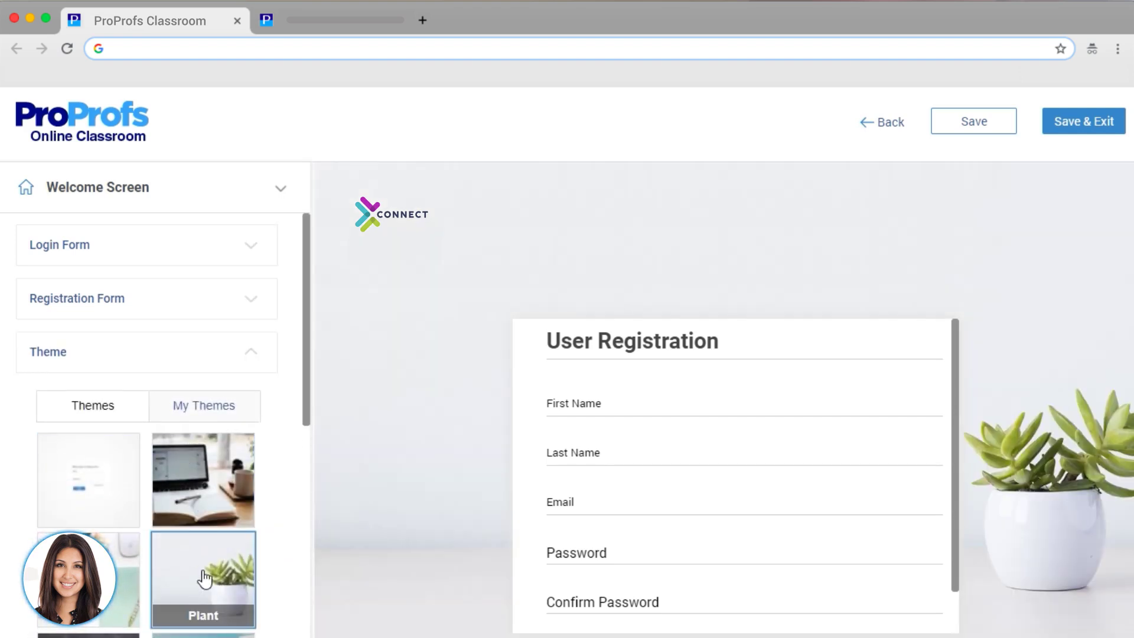
{"action": "left_click", "coordinate": [220, 352]}
{"action": "left_click", "coordinate": [179, 416]}
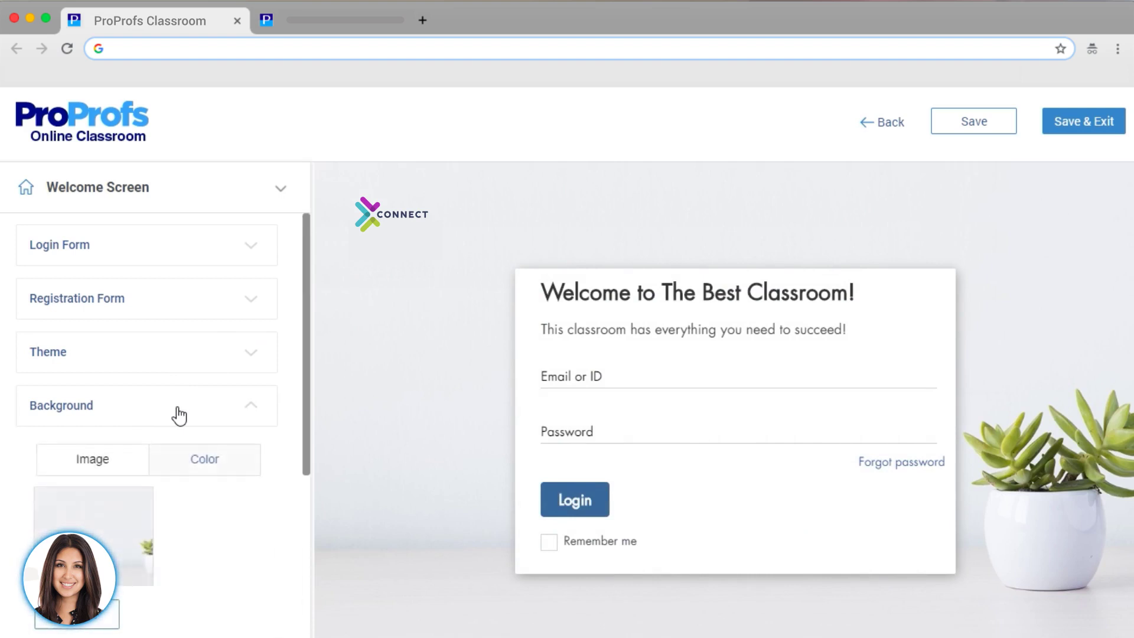
{"action": "left_click", "coordinate": [203, 458]}
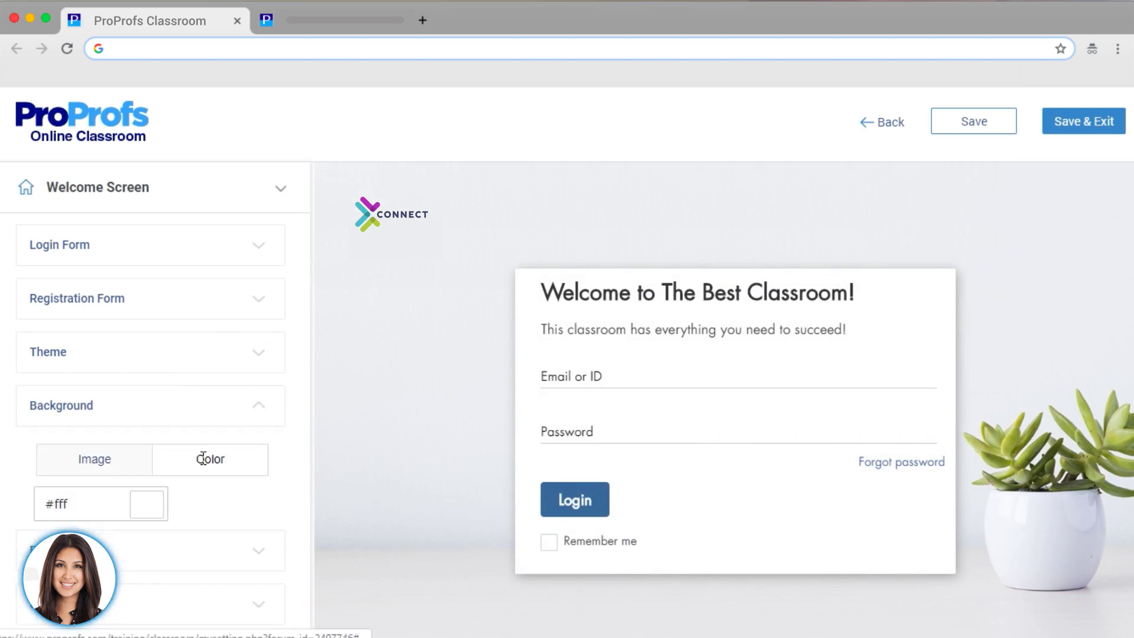
{"action": "left_click", "coordinate": [145, 510]}
{"action": "left_click", "coordinate": [251, 470]}
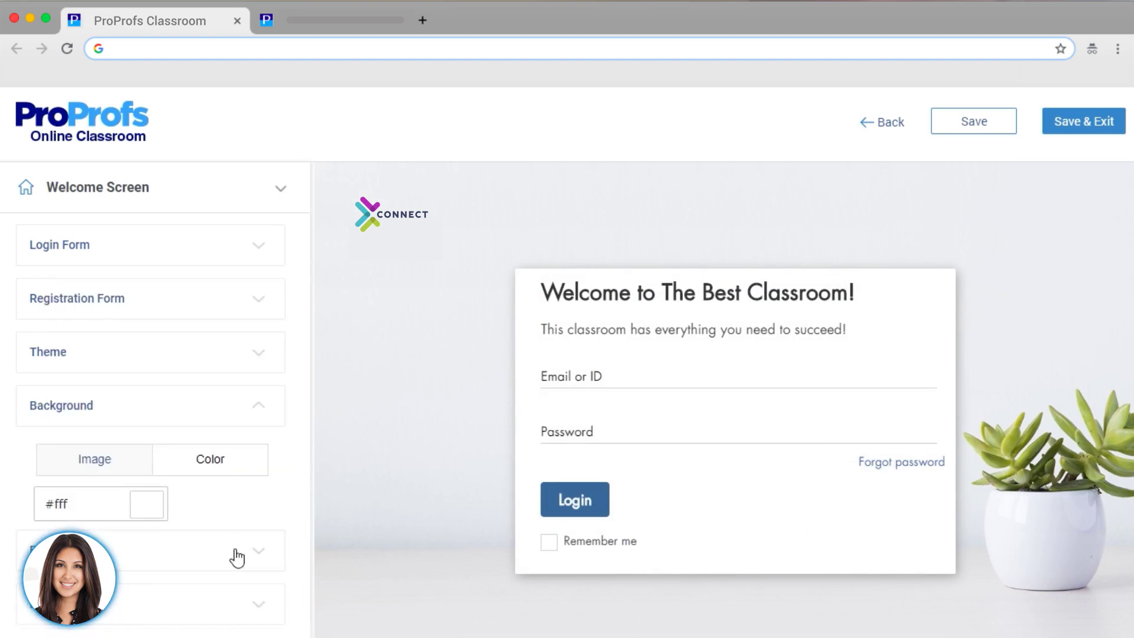
- Keep Futura as the welcome screen font and bring up the Login button styling
{"action": "left_click", "coordinate": [235, 553]}
{"action": "left_click", "coordinate": [251, 461]}
{"action": "left_click", "coordinate": [251, 462]}
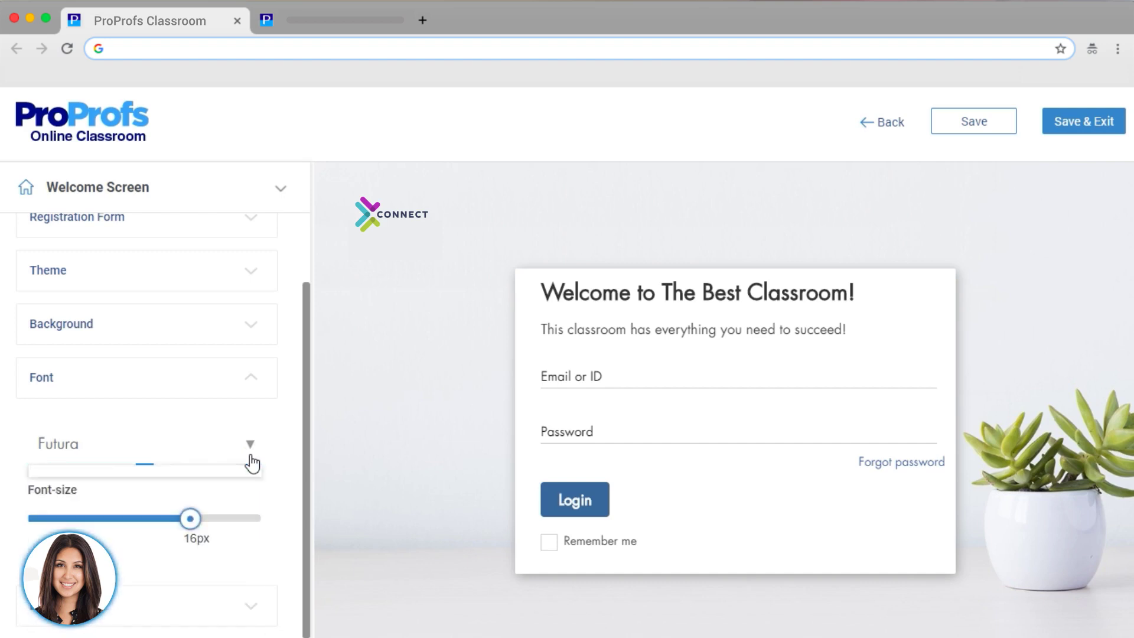
{"action": "left_click", "coordinate": [242, 603]}
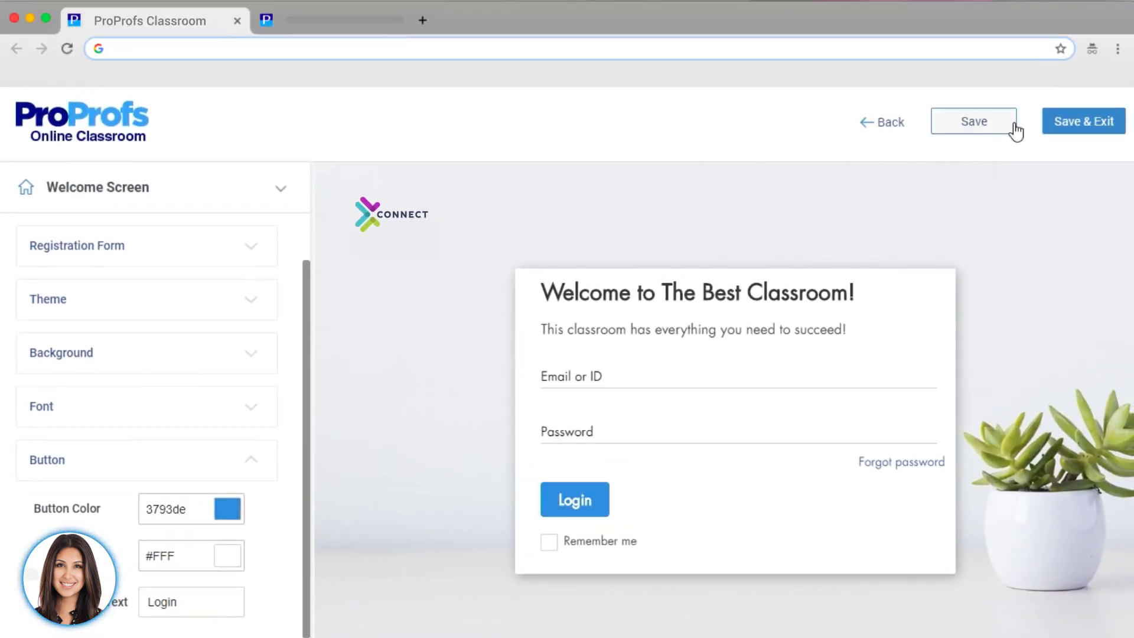
- Save the classroom design, then paste five new users' e-mail addresses into Add User
{"action": "left_click", "coordinate": [1066, 124]}
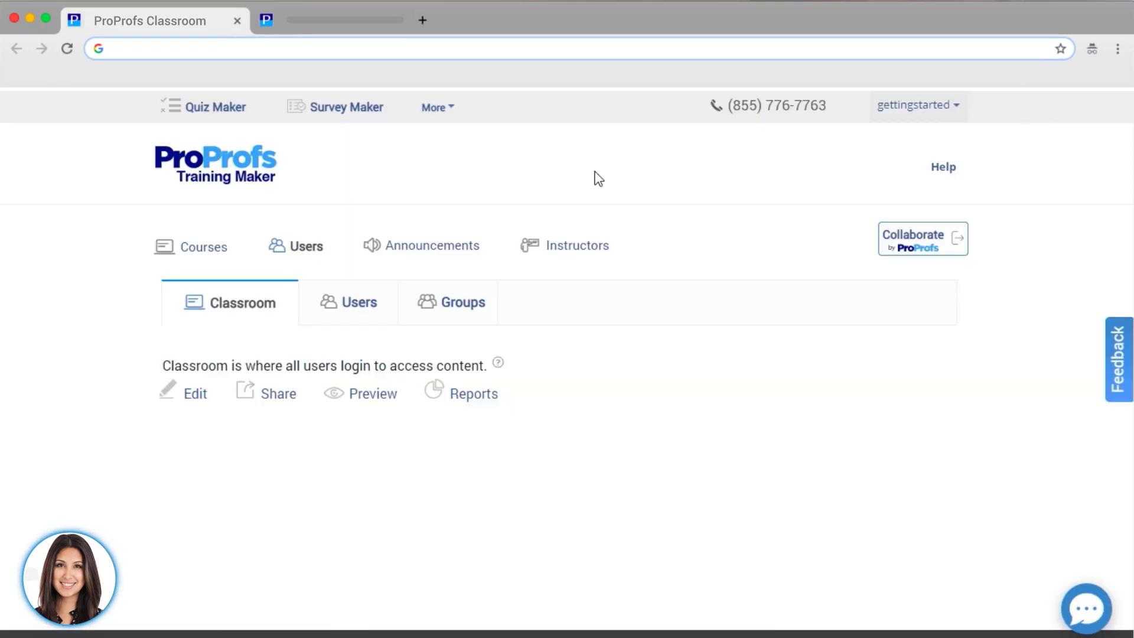
{"action": "left_click", "coordinate": [347, 312]}
{"action": "left_click", "coordinate": [549, 585]}
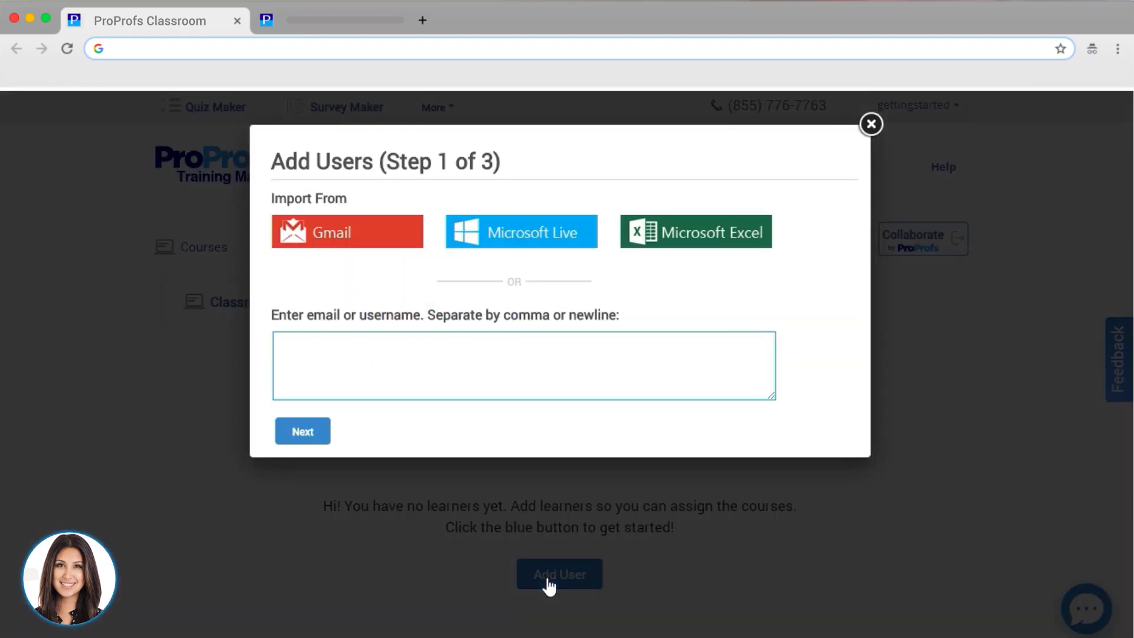
{"action": "left_click", "coordinate": [401, 345]}
{"action": "key", "text": "super+v"}
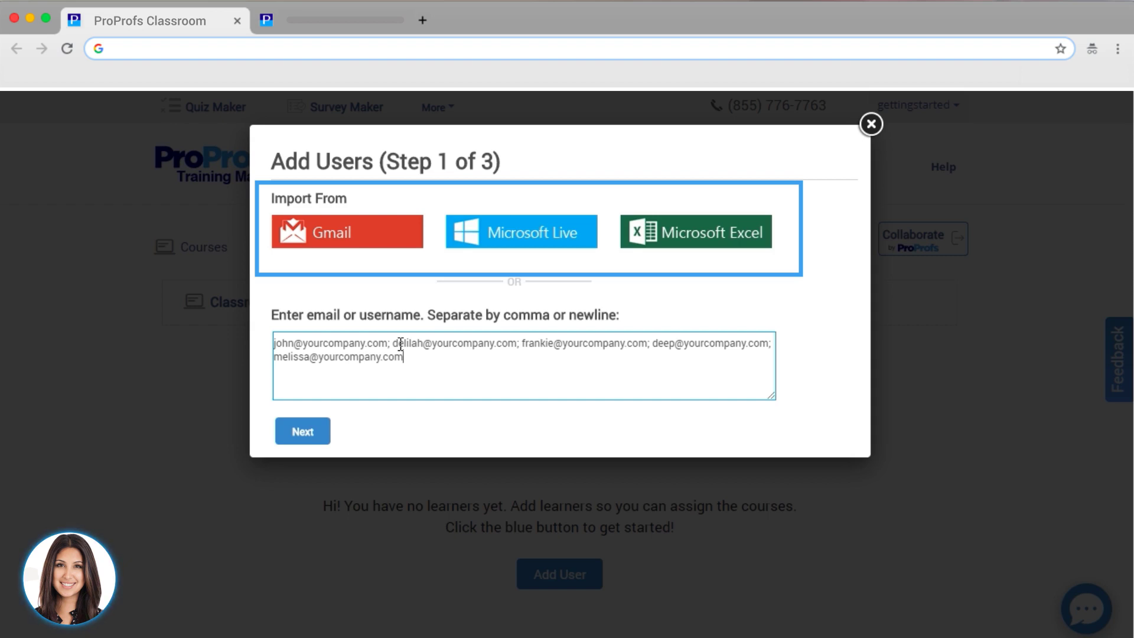
- Put the five new users in the Marketing group and confirm their creation
{"action": "left_click", "coordinate": [322, 424]}
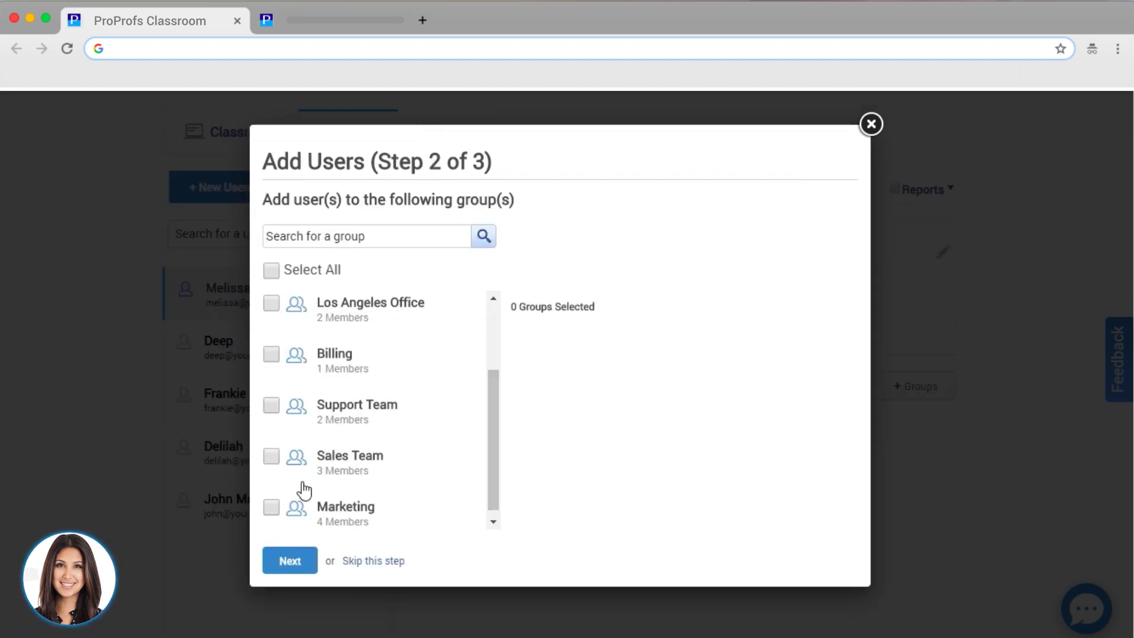
{"action": "left_click", "coordinate": [271, 507]}
{"action": "left_click", "coordinate": [295, 564]}
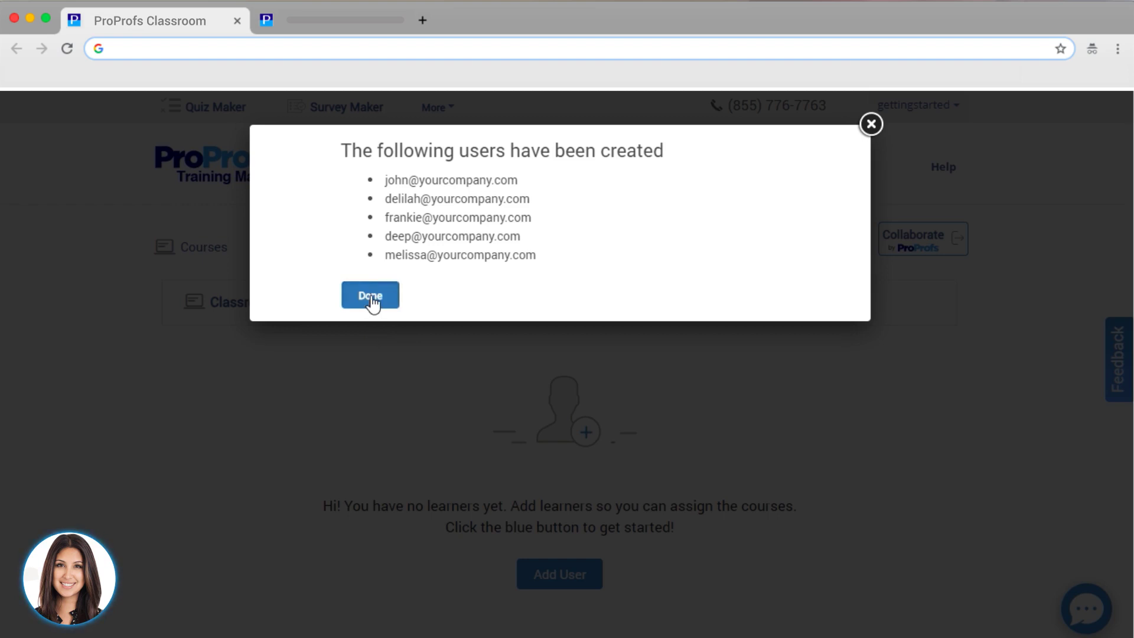
{"action": "left_click", "coordinate": [370, 296]}
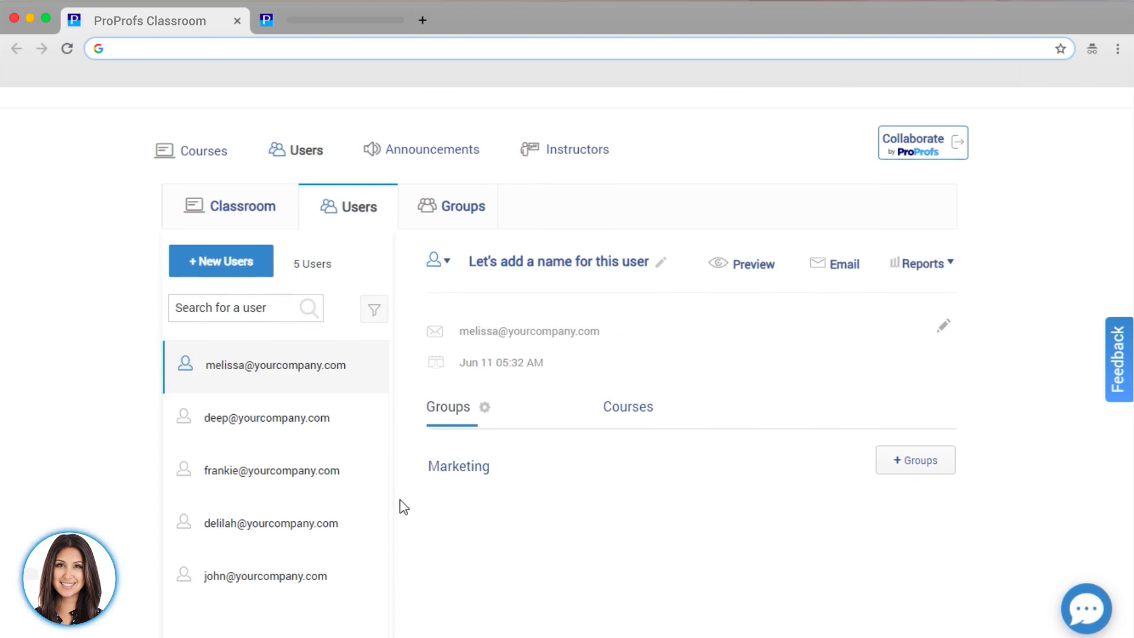
{"action": "scroll", "coordinate": [400, 508], "scroll_direction": "up", "scroll_amount": 2}
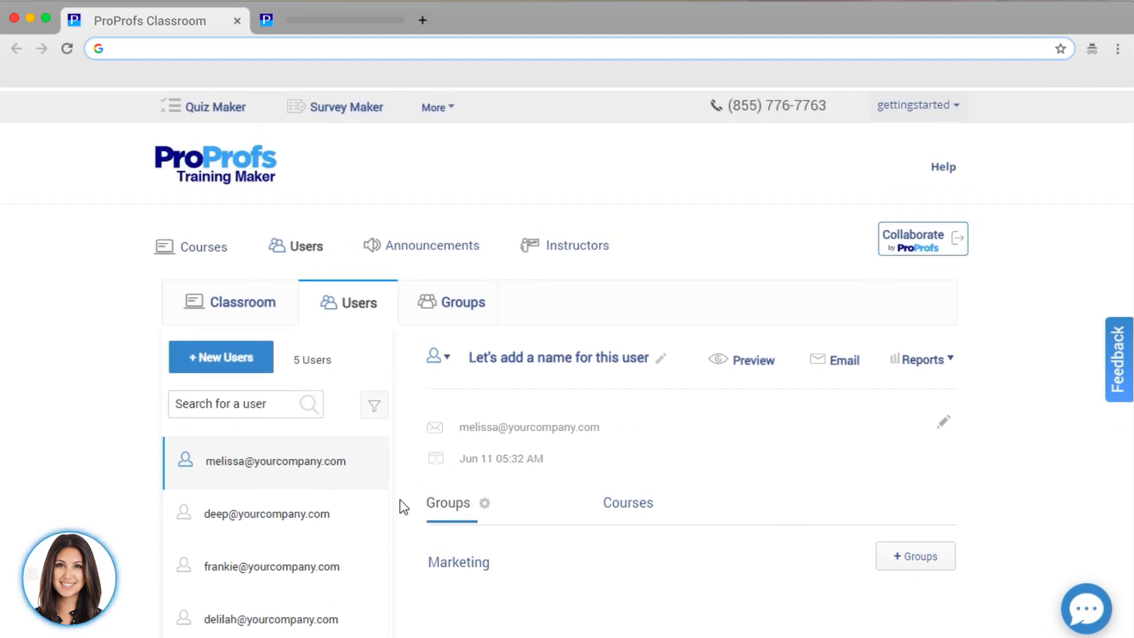
- Give the fifth user a full name
{"action": "scroll", "coordinate": [373, 569], "scroll_direction": "down", "scroll_amount": 2}
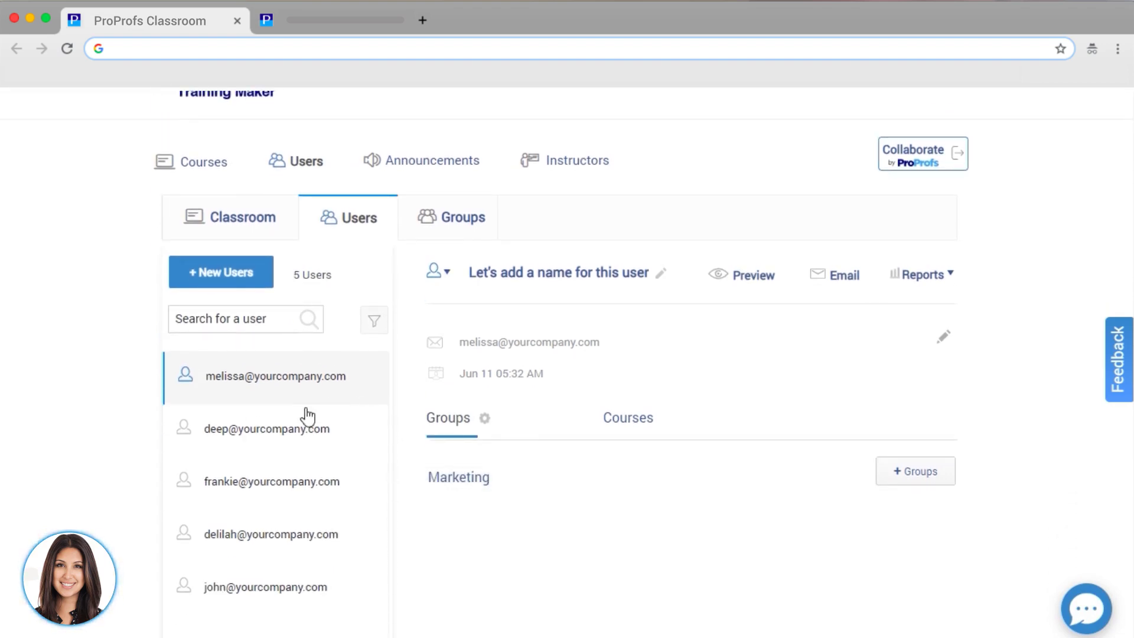
{"action": "left_click", "coordinate": [289, 585]}
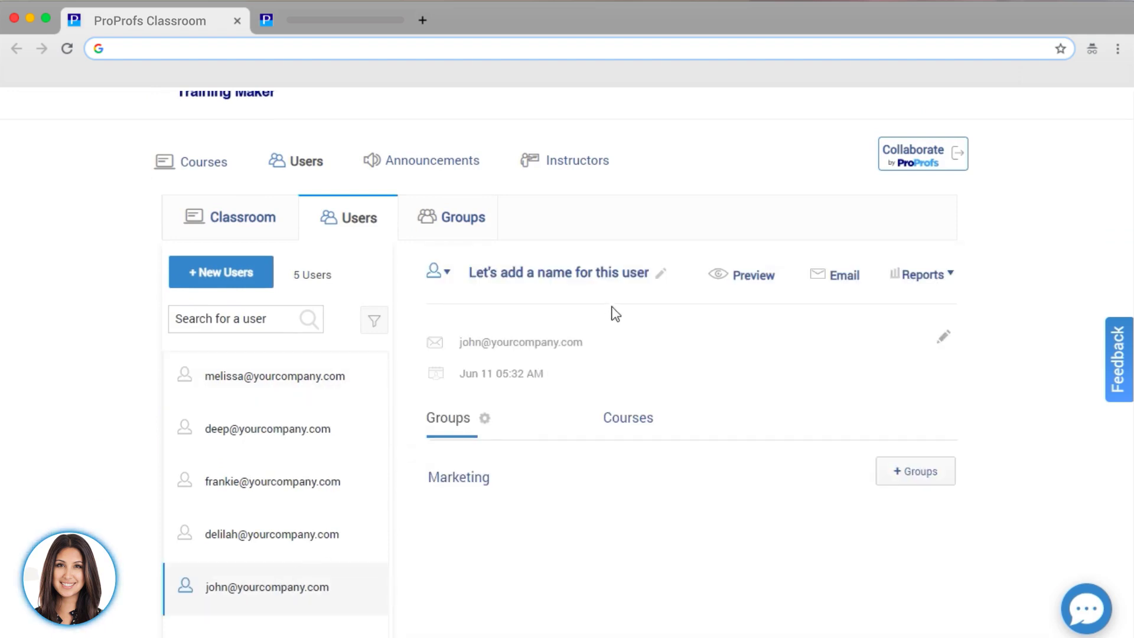
{"action": "left_click", "coordinate": [659, 273]}
{"action": "left_click", "coordinate": [671, 273]}
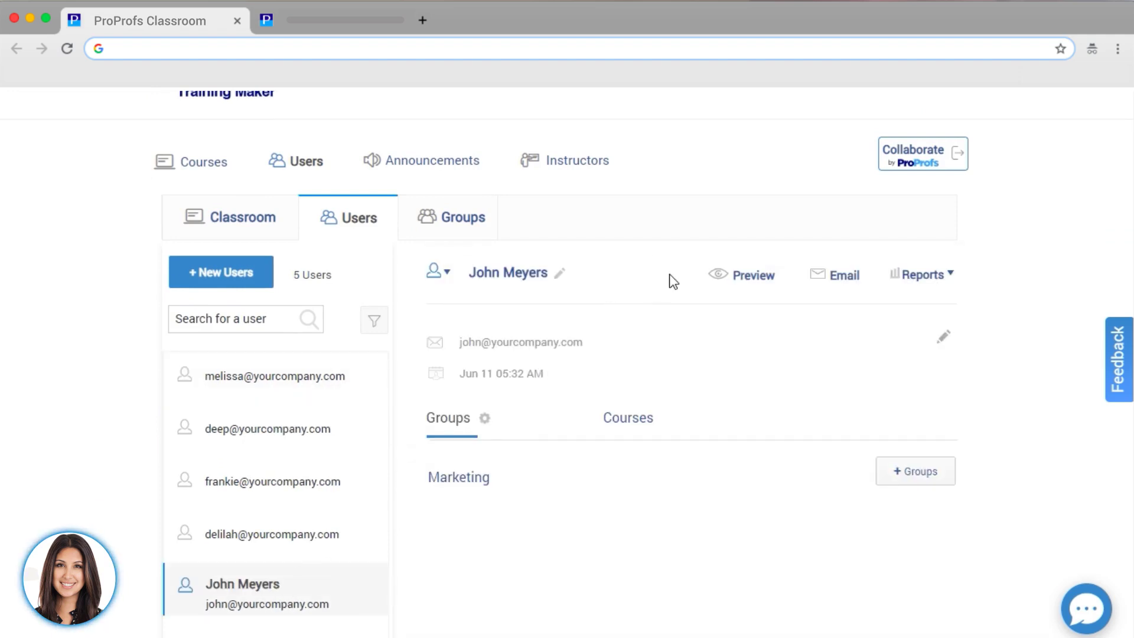
- Save the user's profile, review their account status and assigned courses, then go to Groups
{"action": "left_click", "coordinate": [942, 339]}
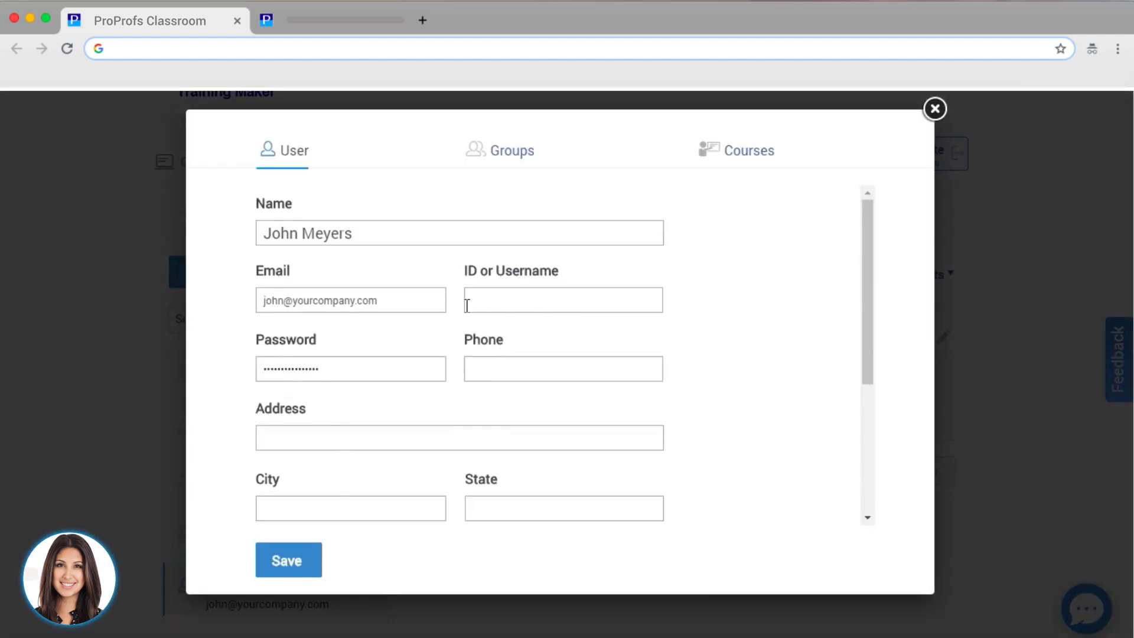
{"action": "left_click", "coordinate": [288, 569]}
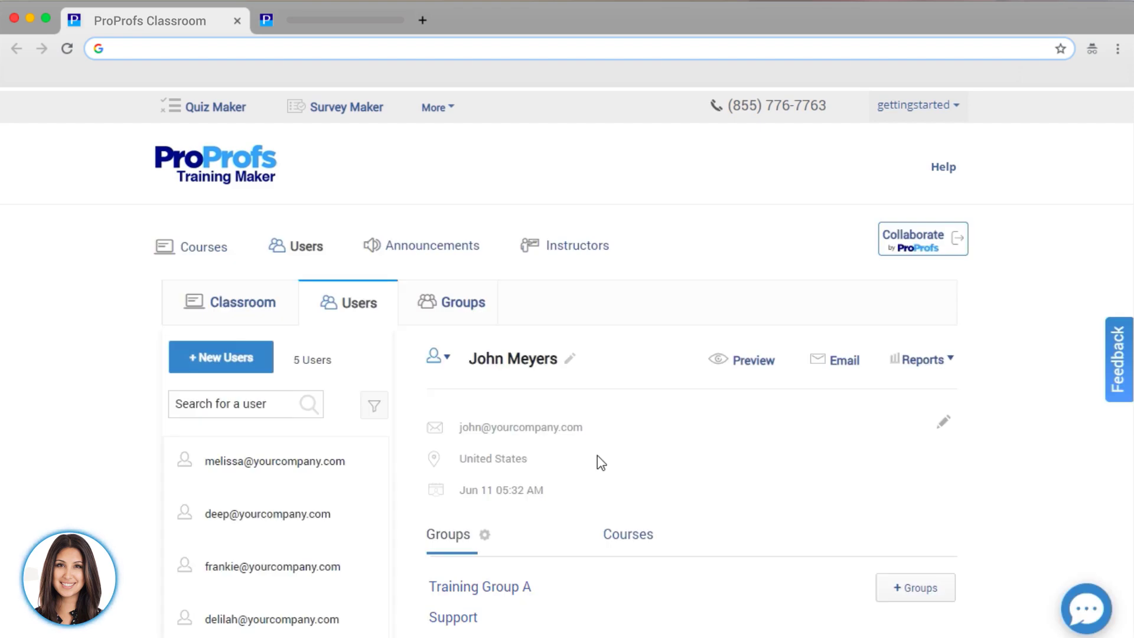
{"action": "left_click", "coordinate": [445, 356]}
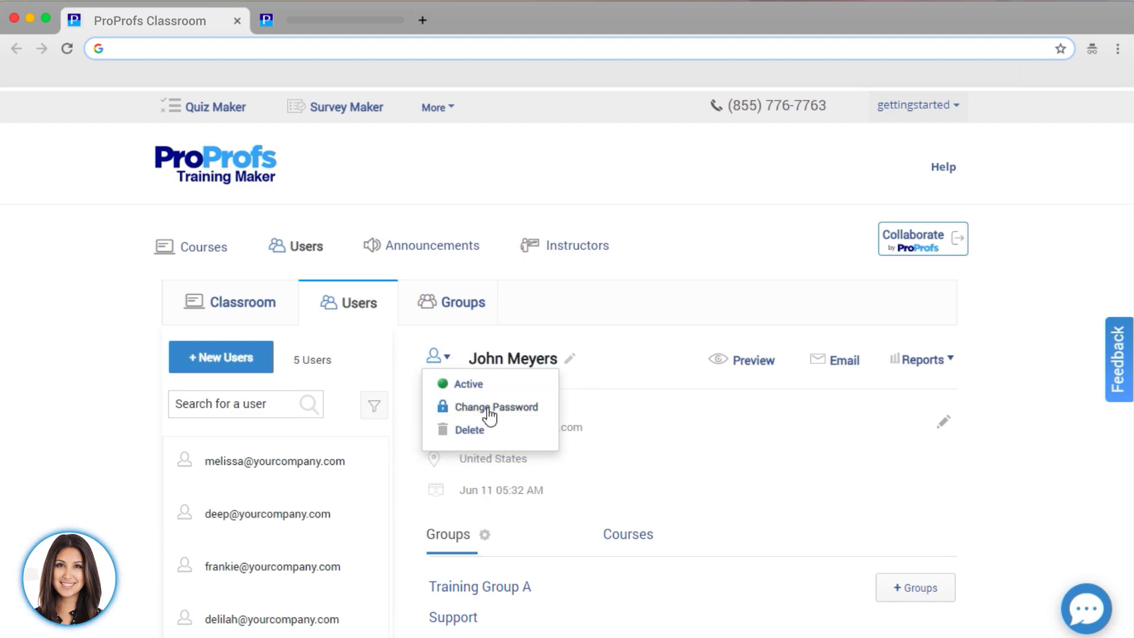
{"action": "scroll", "coordinate": [594, 434], "scroll_direction": "down", "scroll_amount": 3}
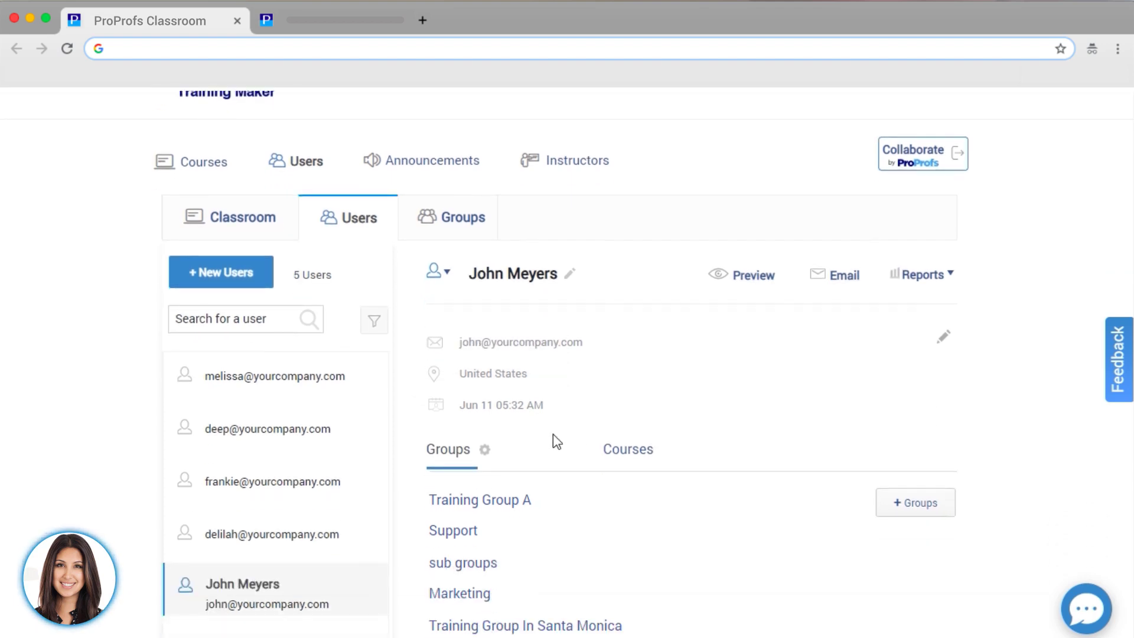
{"action": "left_click", "coordinate": [634, 464]}
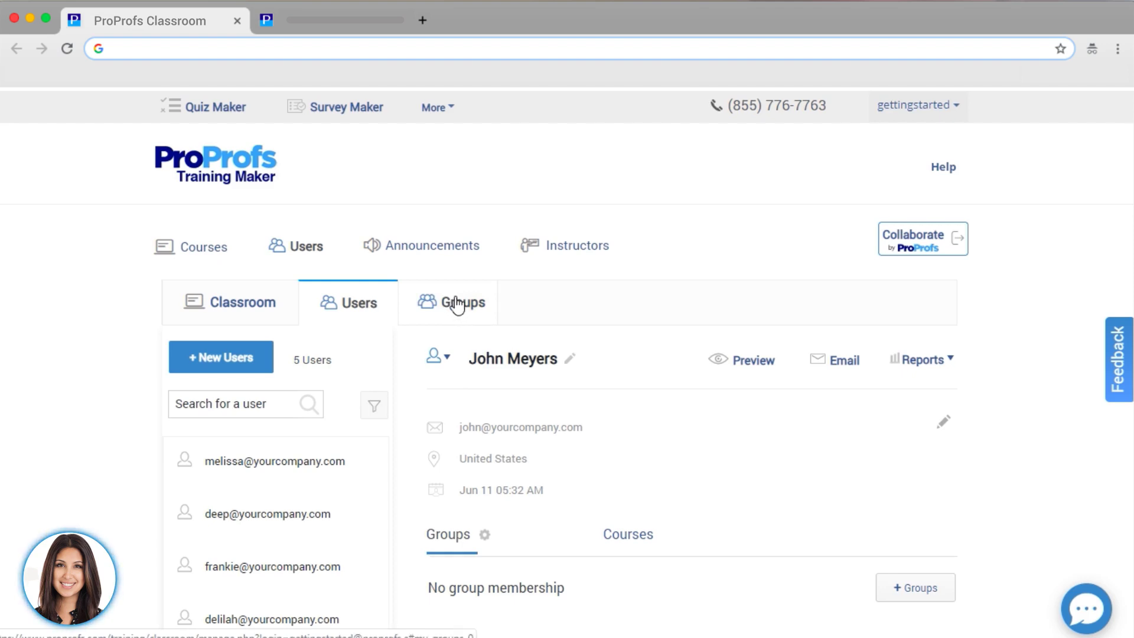
{"action": "left_click", "coordinate": [458, 305]}
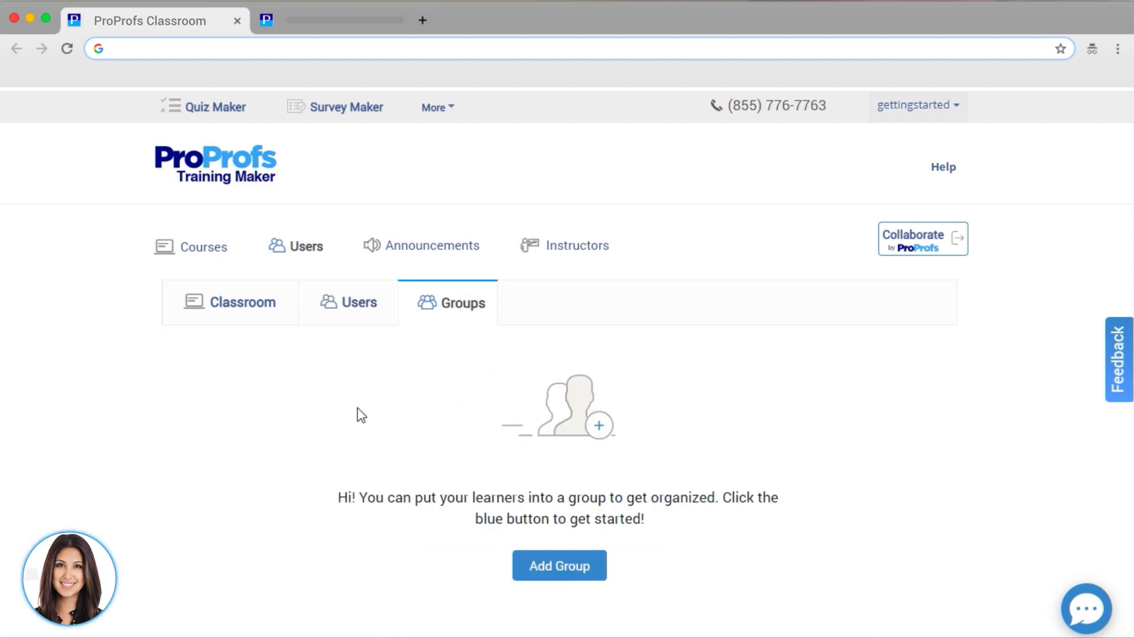
- Create the Marketing group with two users and the Channel Partner and Customer Service Training courses
{"action": "left_click", "coordinate": [567, 570]}
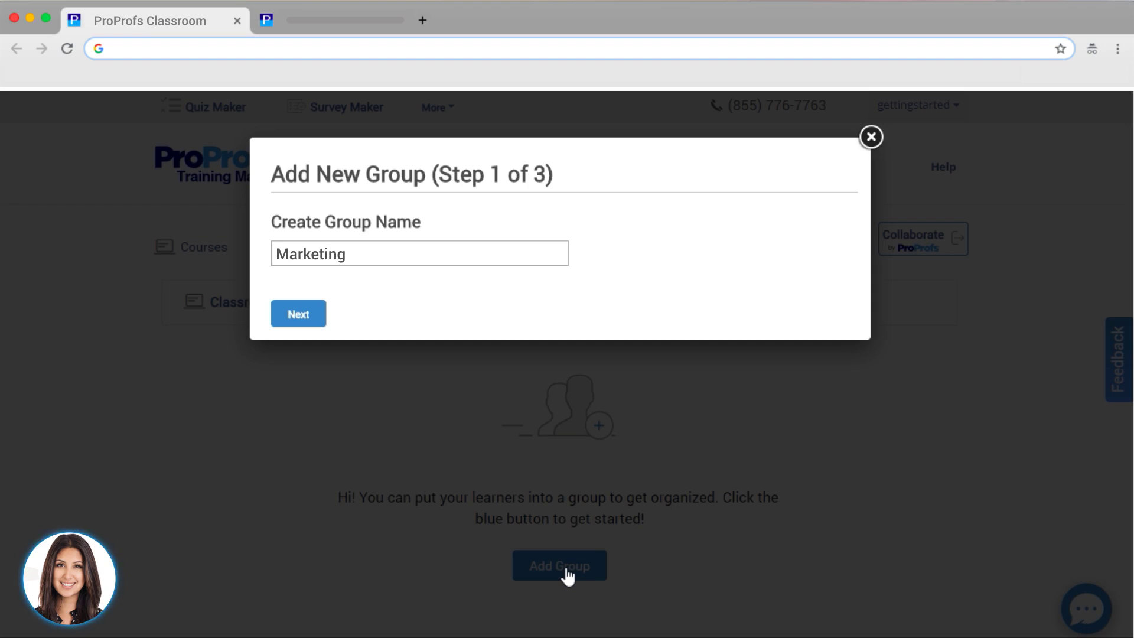
{"action": "left_click", "coordinate": [297, 318]}
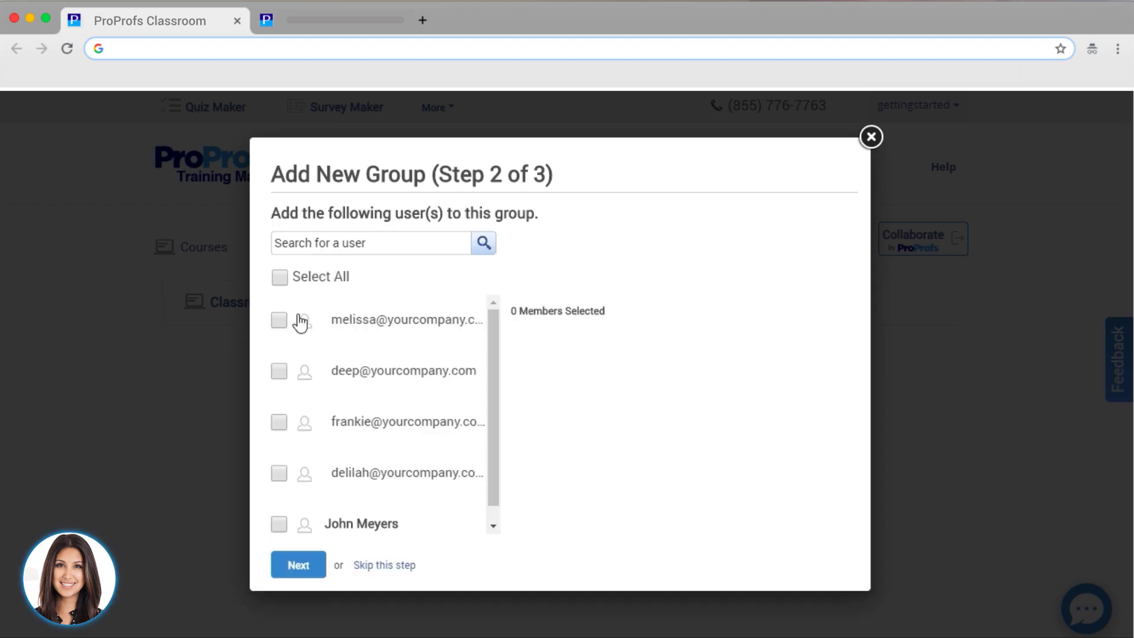
{"action": "left_click", "coordinate": [278, 524]}
{"action": "left_click", "coordinate": [277, 478]}
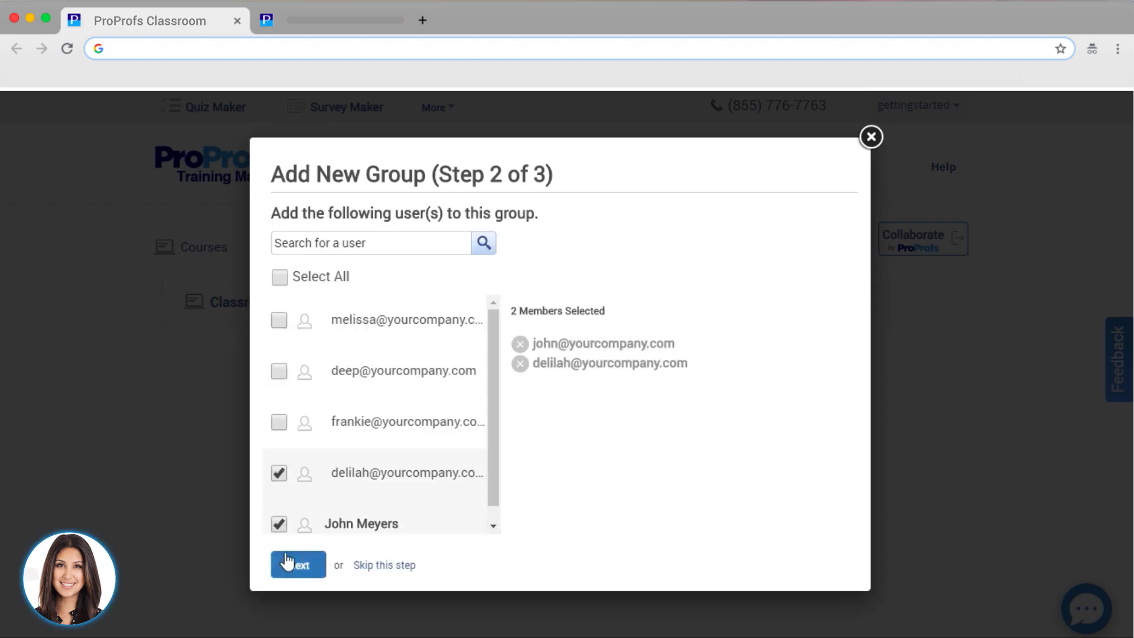
{"action": "left_click", "coordinate": [305, 565]}
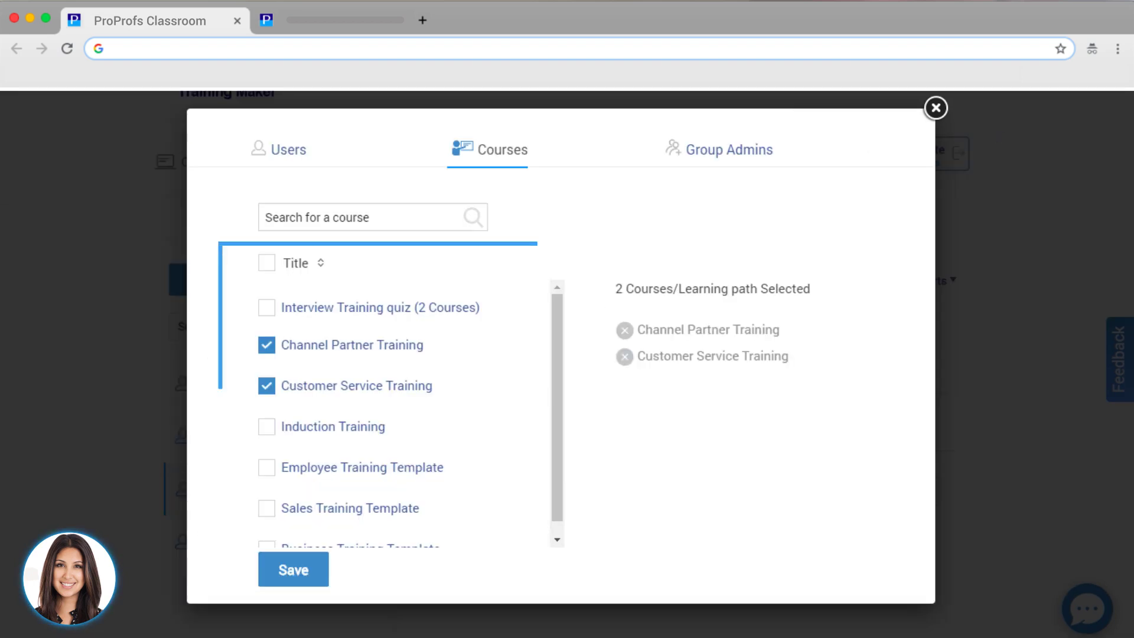
{"action": "left_click", "coordinate": [293, 570]}
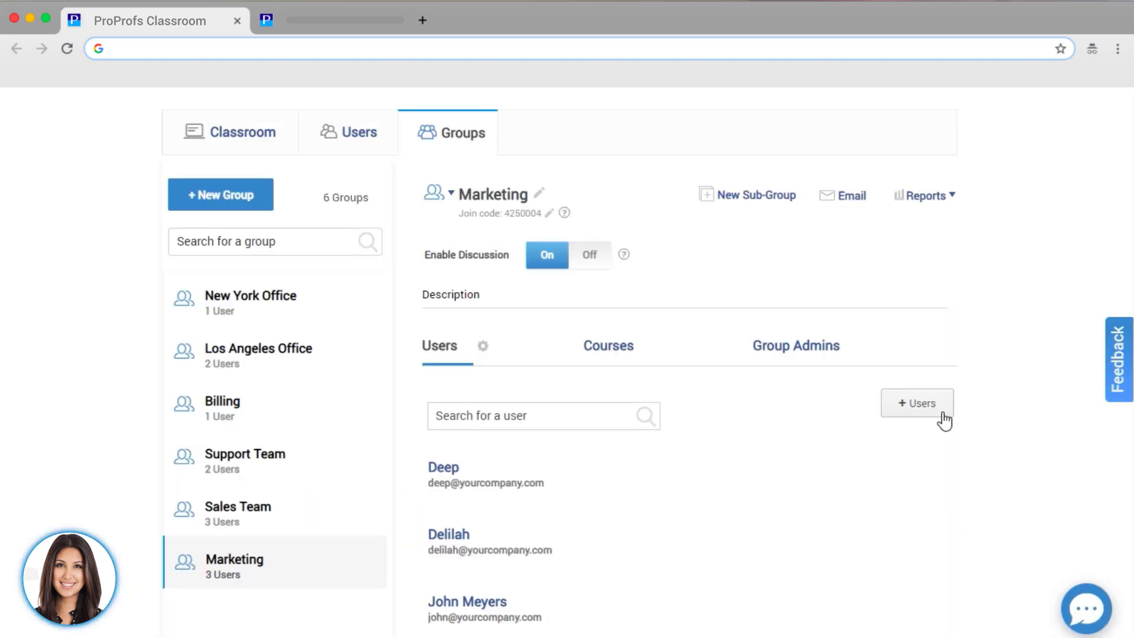
- Add one more user to the Marketing group's members
{"action": "left_click", "coordinate": [944, 415]}
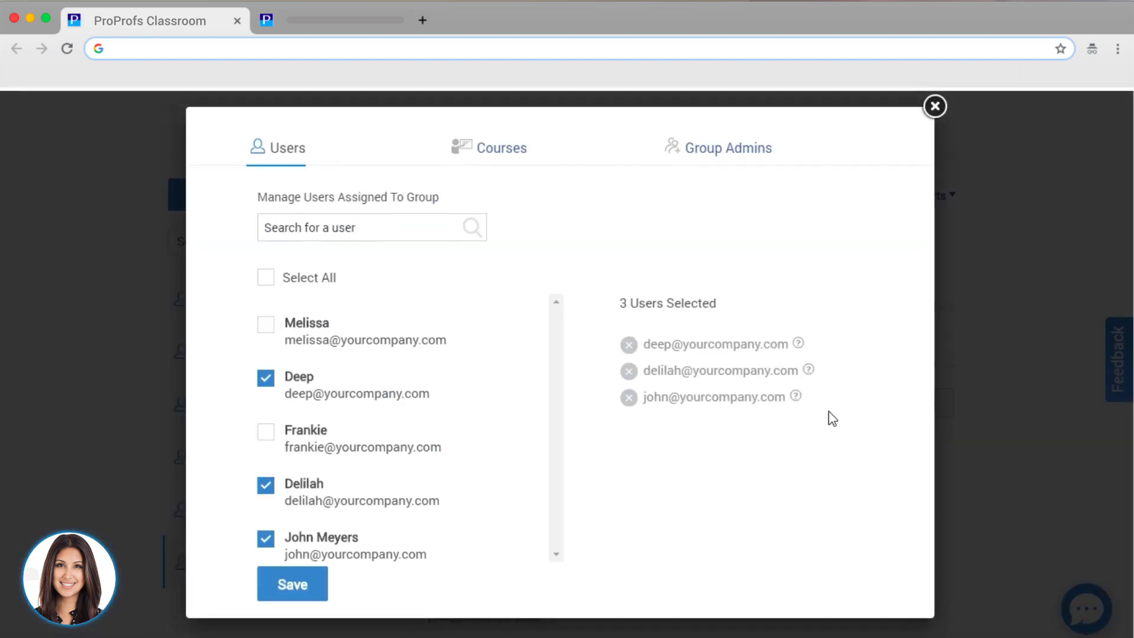
{"action": "left_click", "coordinate": [266, 433]}
{"action": "left_click", "coordinate": [287, 591]}
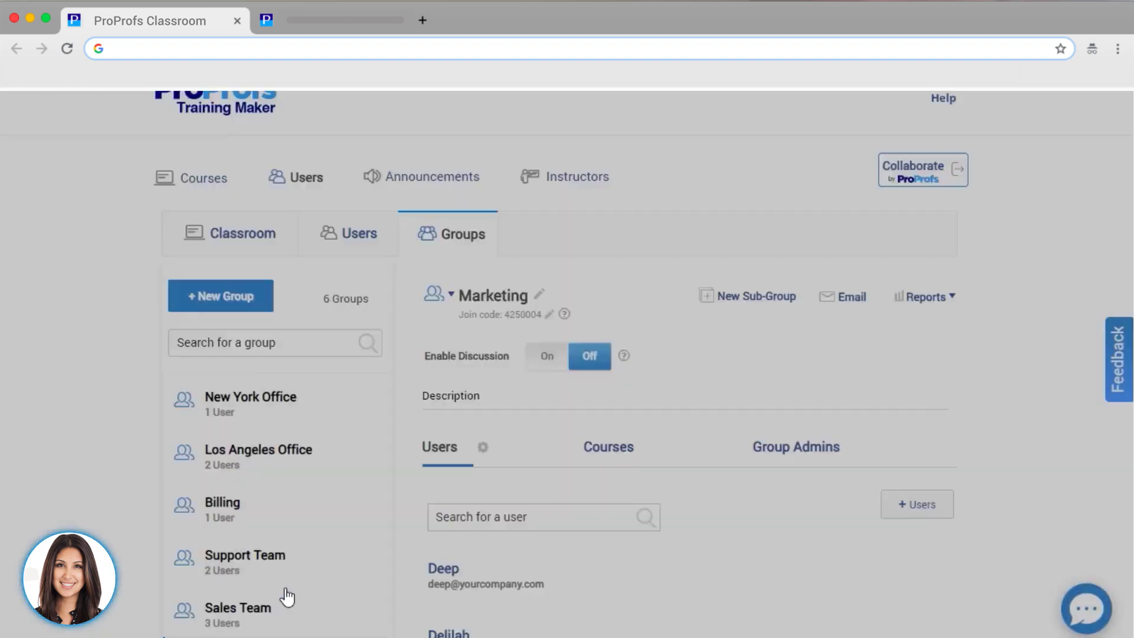
- Review the courses assigned to the Marketing group
{"action": "scroll", "coordinate": [706, 582], "scroll_direction": "down", "scroll_amount": 2}
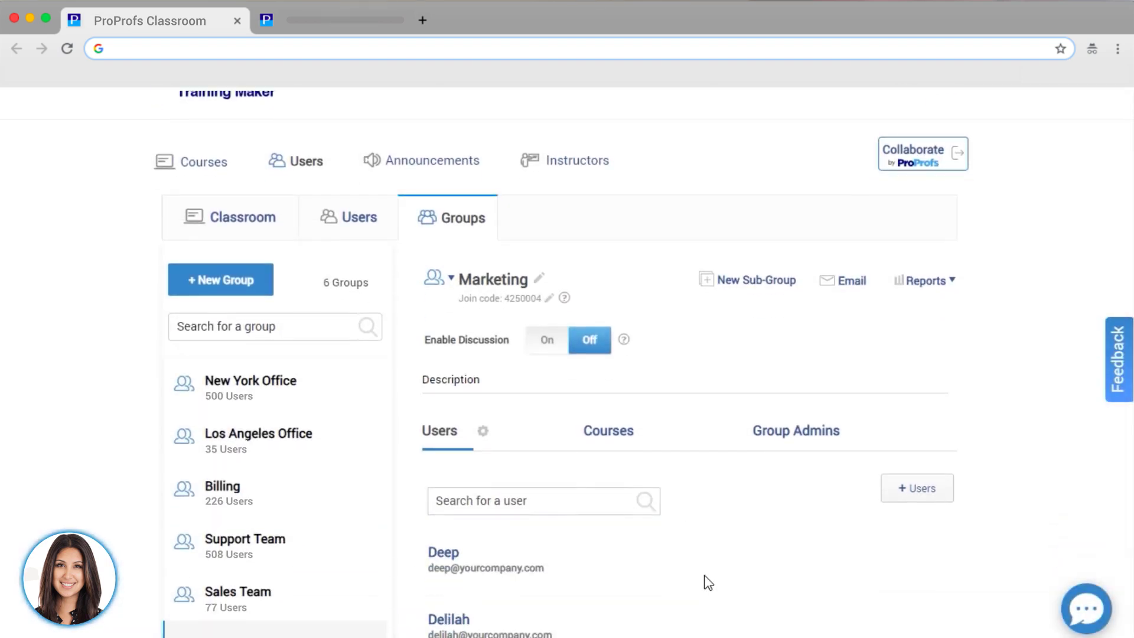
{"action": "scroll", "coordinate": [709, 583], "scroll_direction": "down", "scroll_amount": 2}
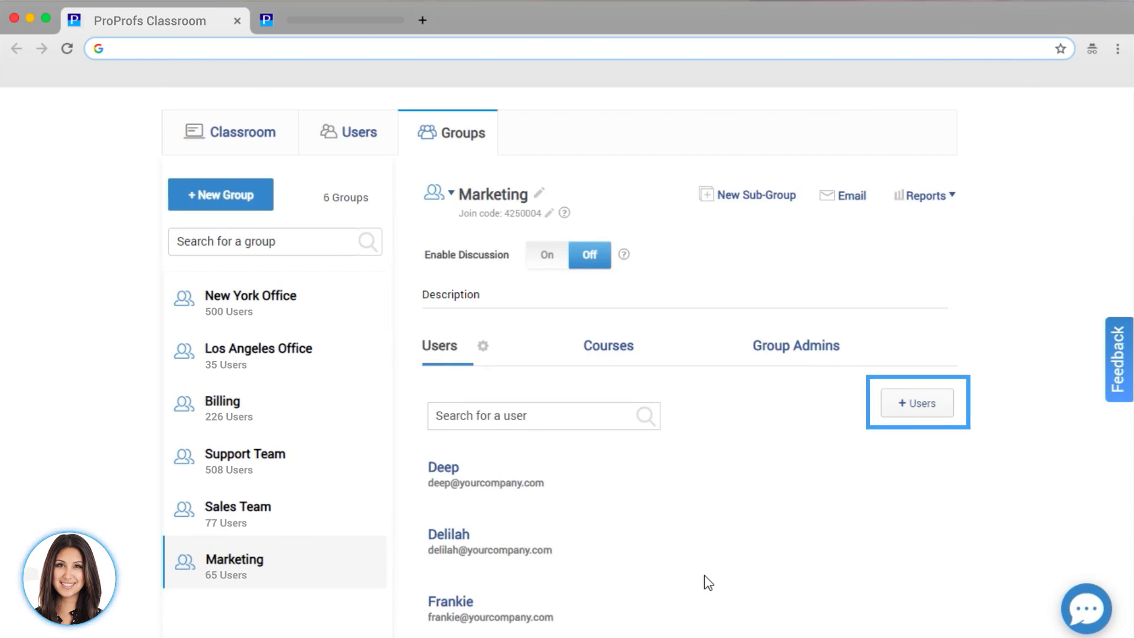
{"action": "left_click", "coordinate": [600, 354]}
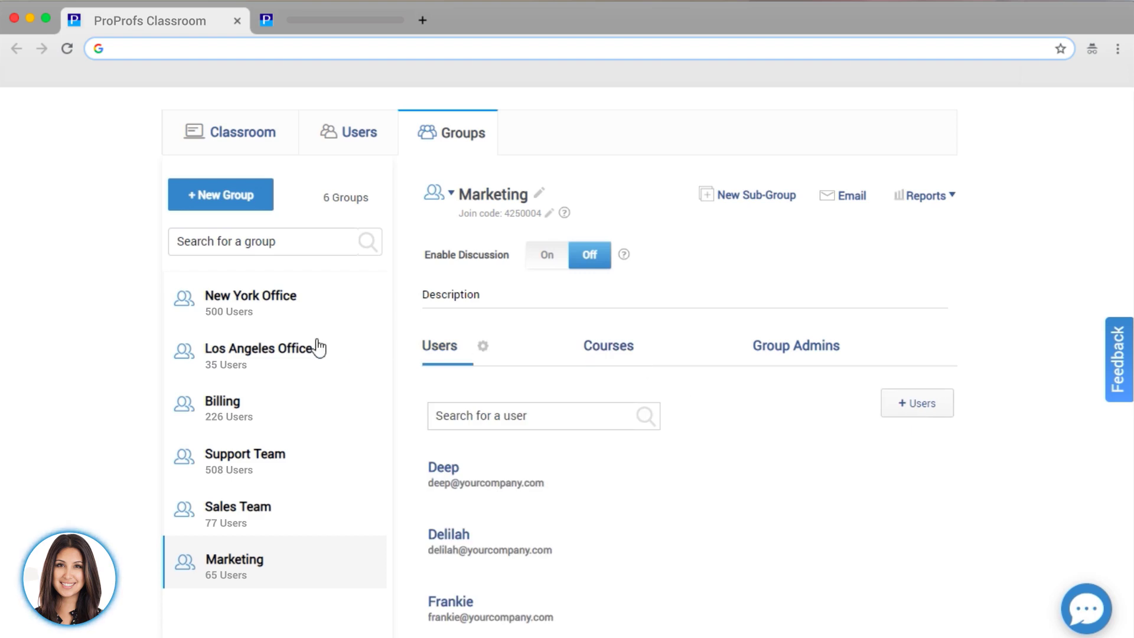
- Create the 'LA Santa Monica Branch' subgroup under Los Angeles Office with two users
{"action": "left_click", "coordinate": [304, 350]}
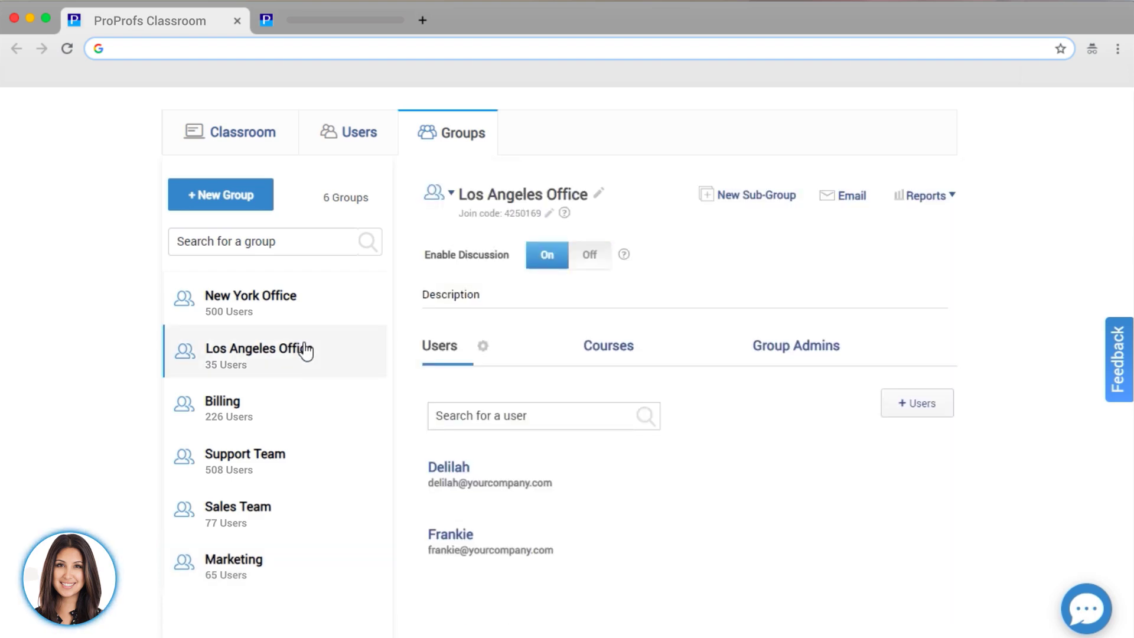
{"action": "left_click", "coordinate": [747, 201]}
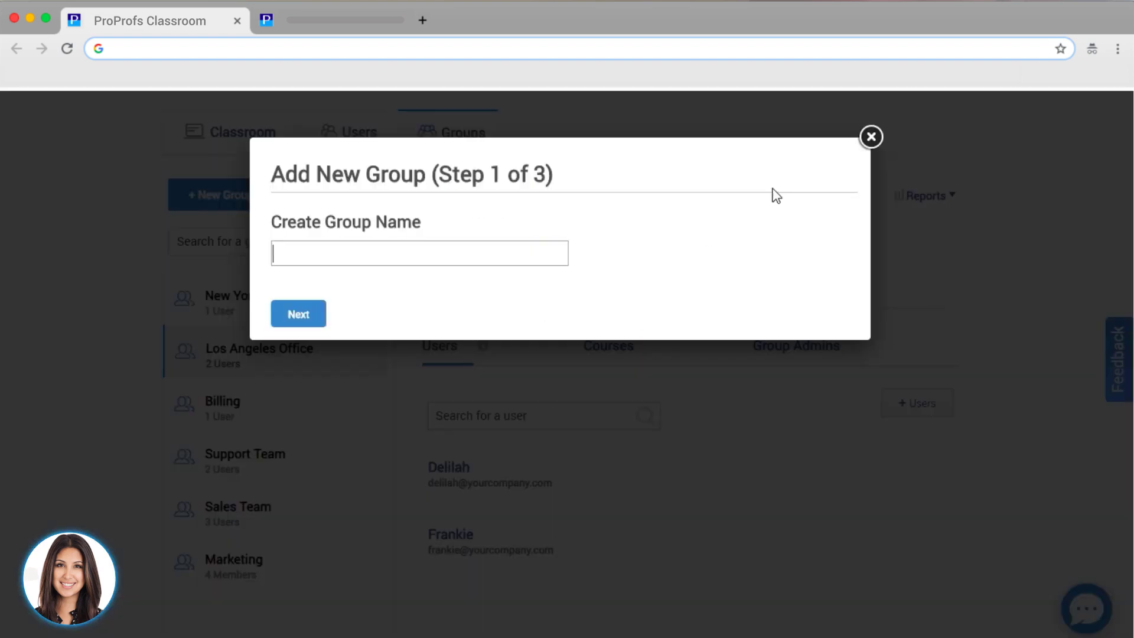
{"action": "type", "text": "LA Santa Monica Branch"}
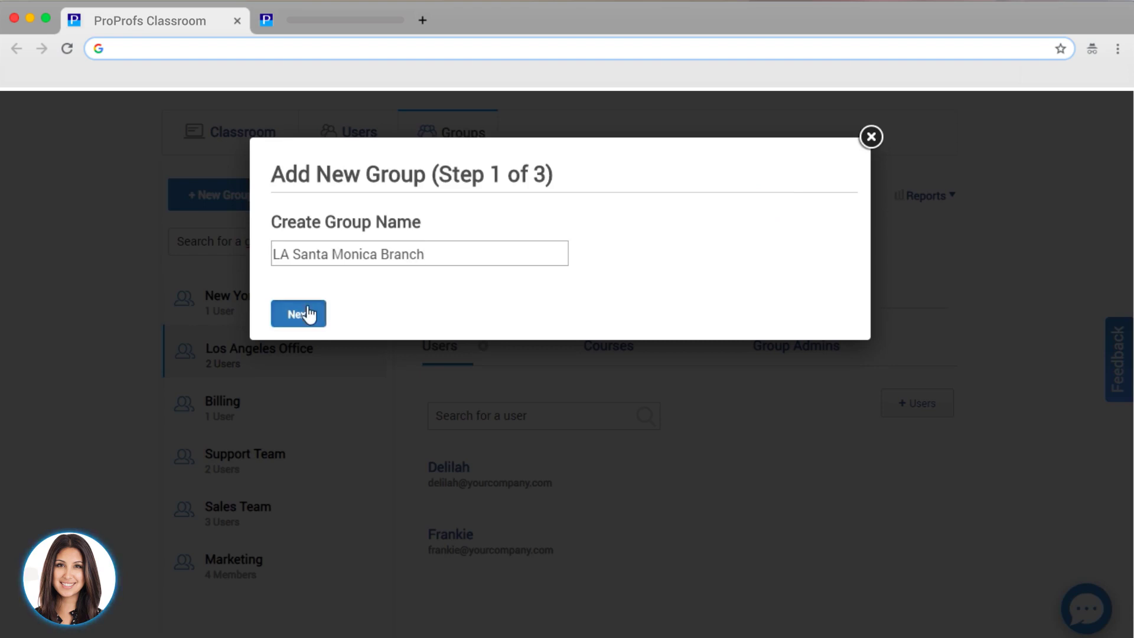
{"action": "left_click", "coordinate": [307, 314]}
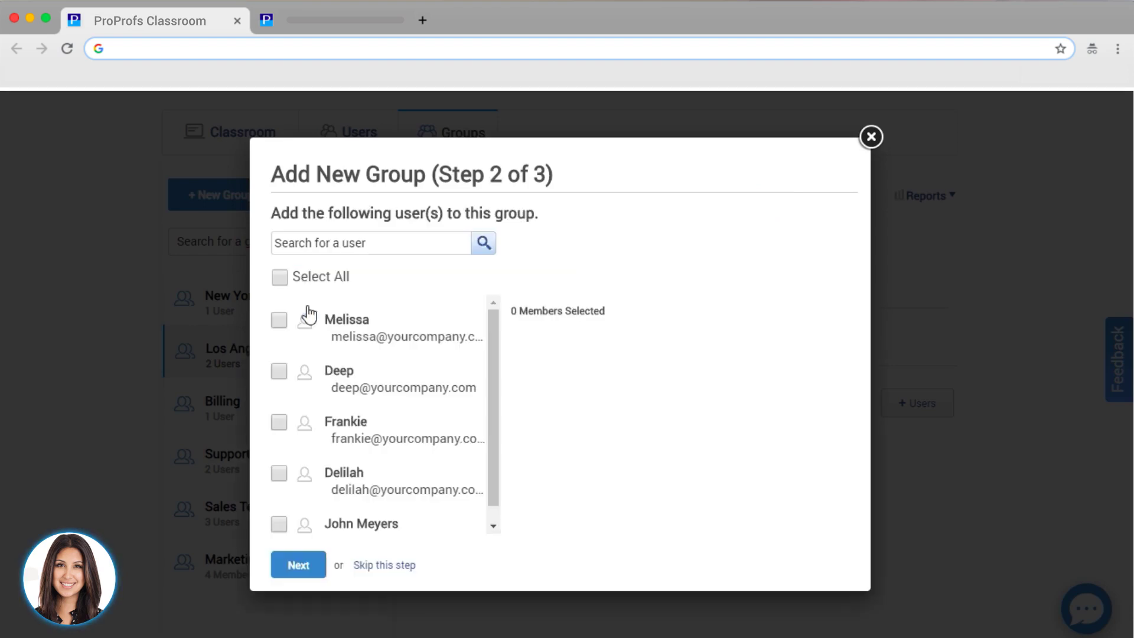
{"action": "left_click", "coordinate": [279, 321]}
{"action": "left_click", "coordinate": [279, 373]}
{"action": "left_click", "coordinate": [301, 565]}
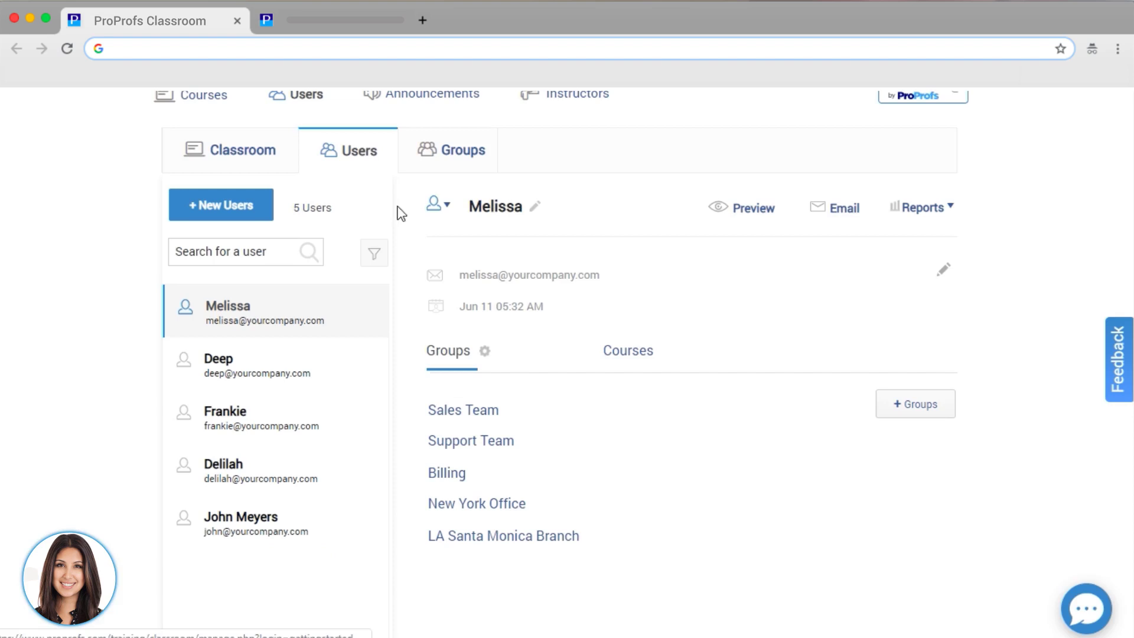
- Start a classroom invitation e-mail for one user, then for the whole Los Angeles Office group
{"action": "left_click", "coordinate": [260, 520]}
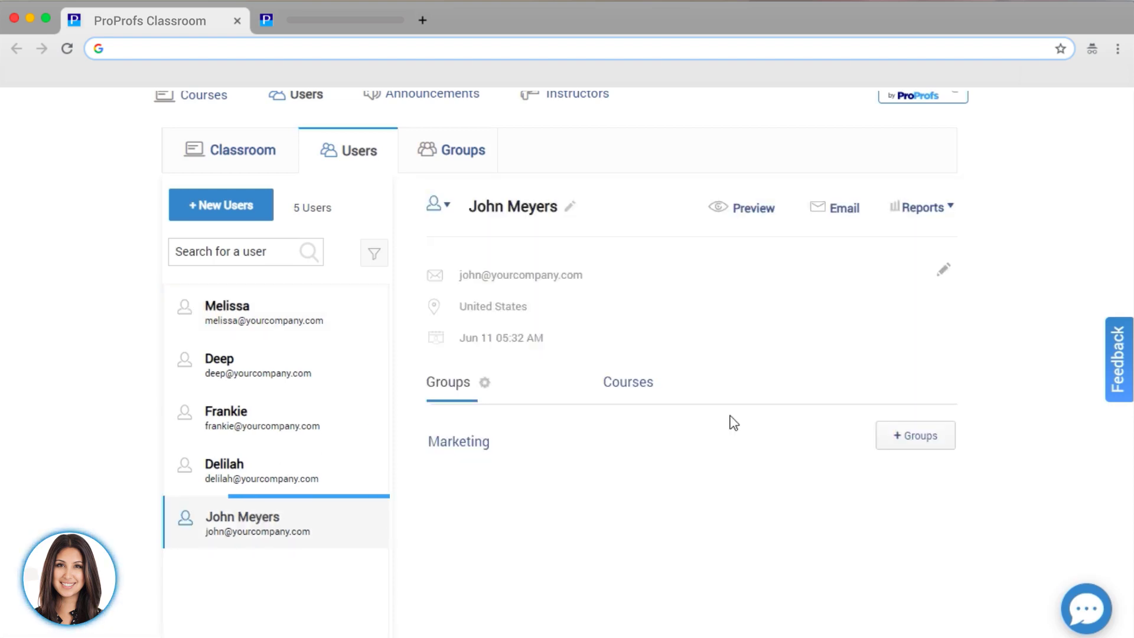
{"action": "left_click", "coordinate": [844, 209]}
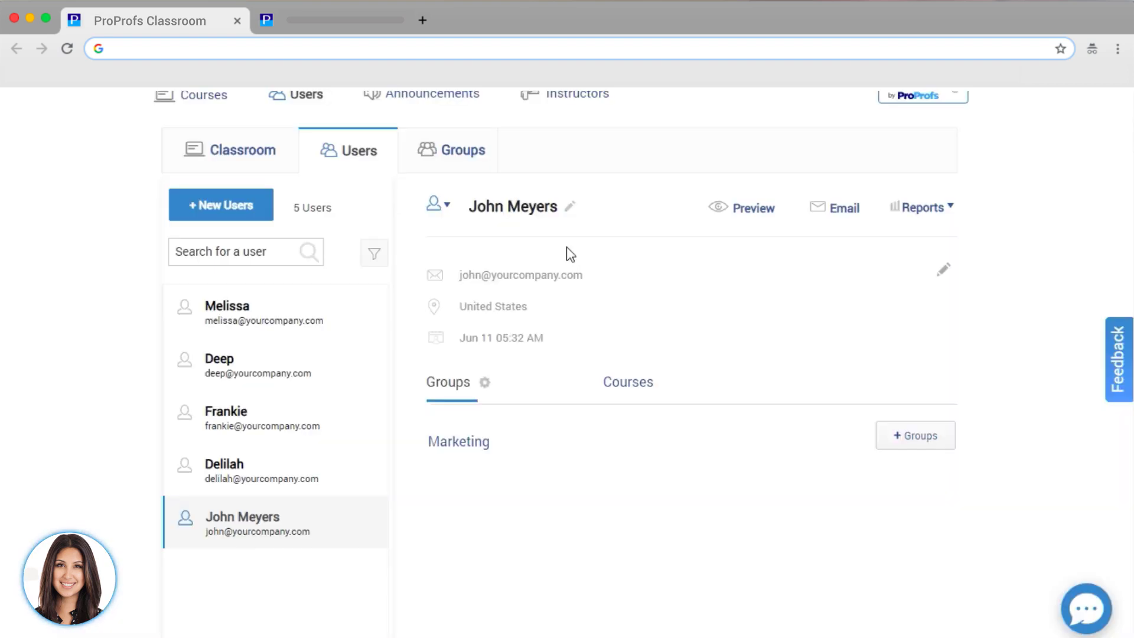
{"action": "left_click", "coordinate": [453, 150]}
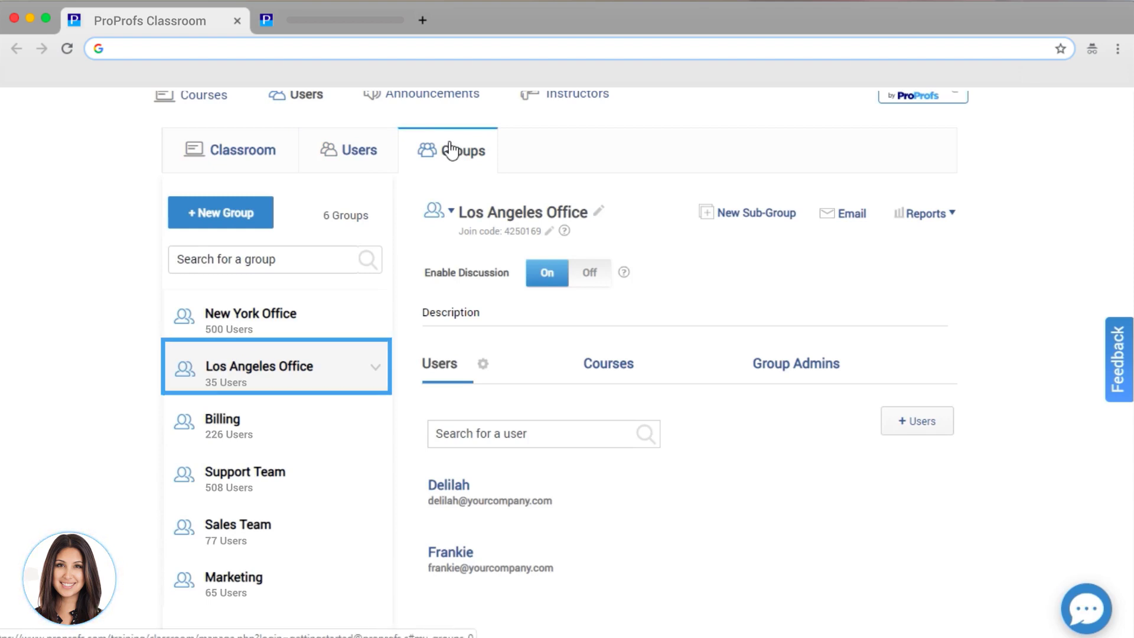
{"action": "left_click", "coordinate": [848, 220]}
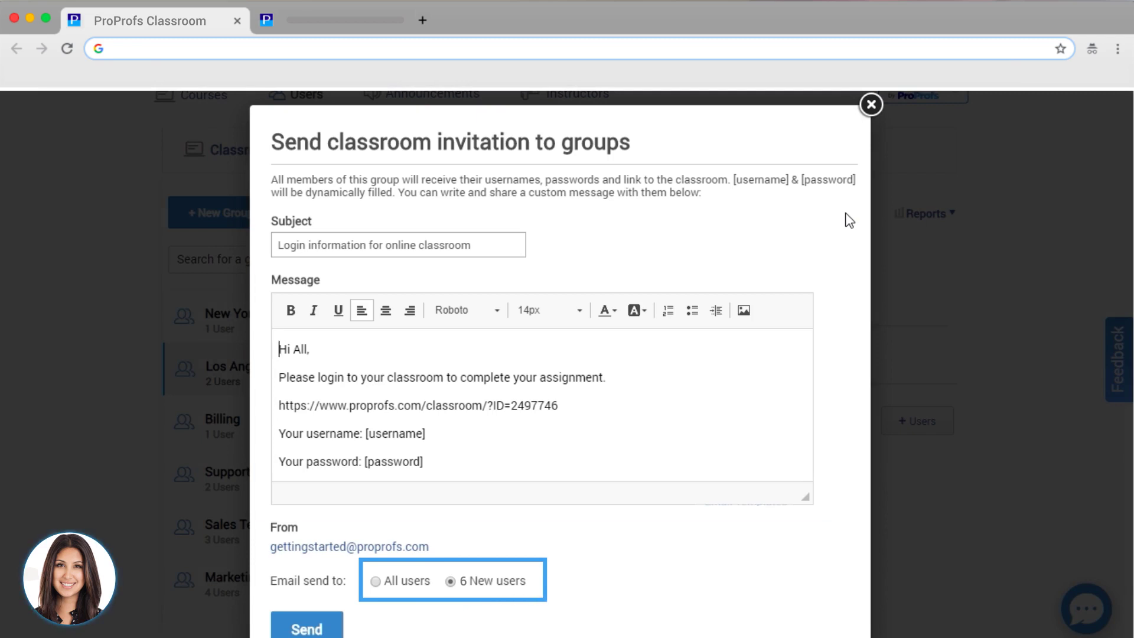
- Send the classroom login invitation to the 6 new Los Angeles Office users, then view announcements
{"action": "left_click", "coordinate": [313, 628]}
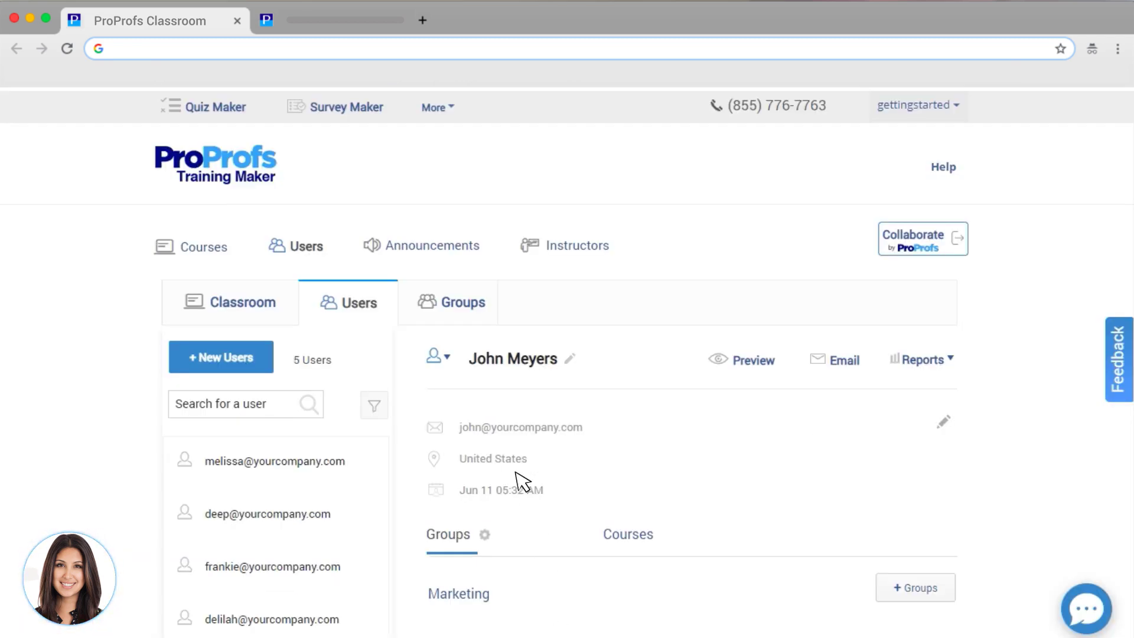
{"action": "left_click", "coordinate": [456, 248]}
- Browse the instructors list and the reports available for a user
{"action": "left_click", "coordinate": [580, 250]}
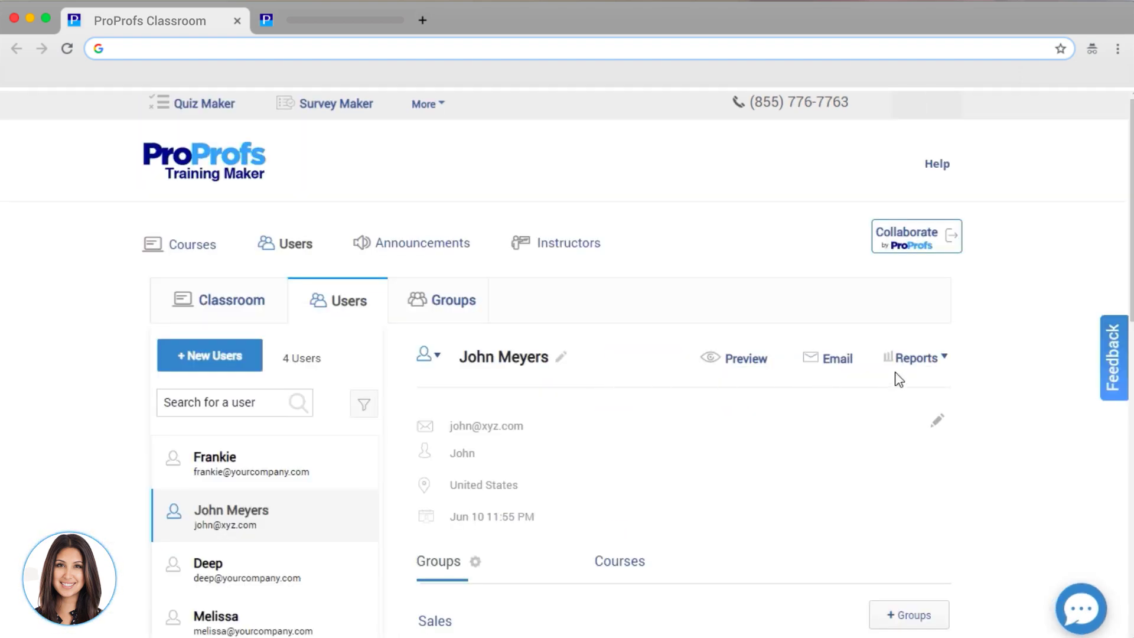
{"action": "left_click", "coordinate": [914, 358]}
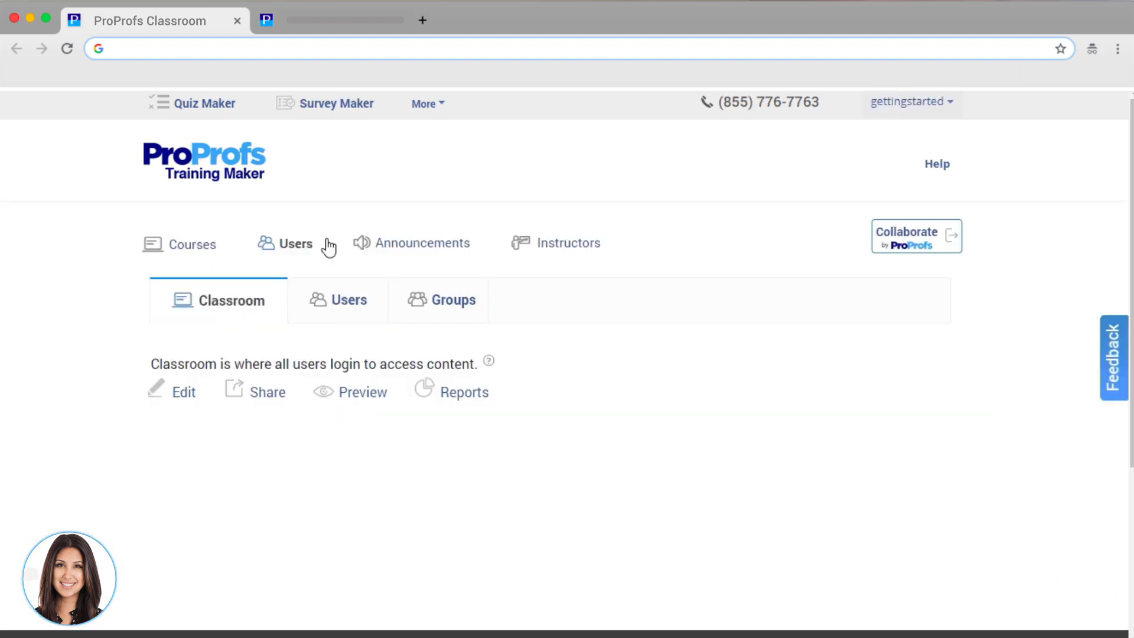
- Open a user's Courses Pending report from the Users list to prepare a reminder
{"action": "left_click", "coordinate": [336, 293]}
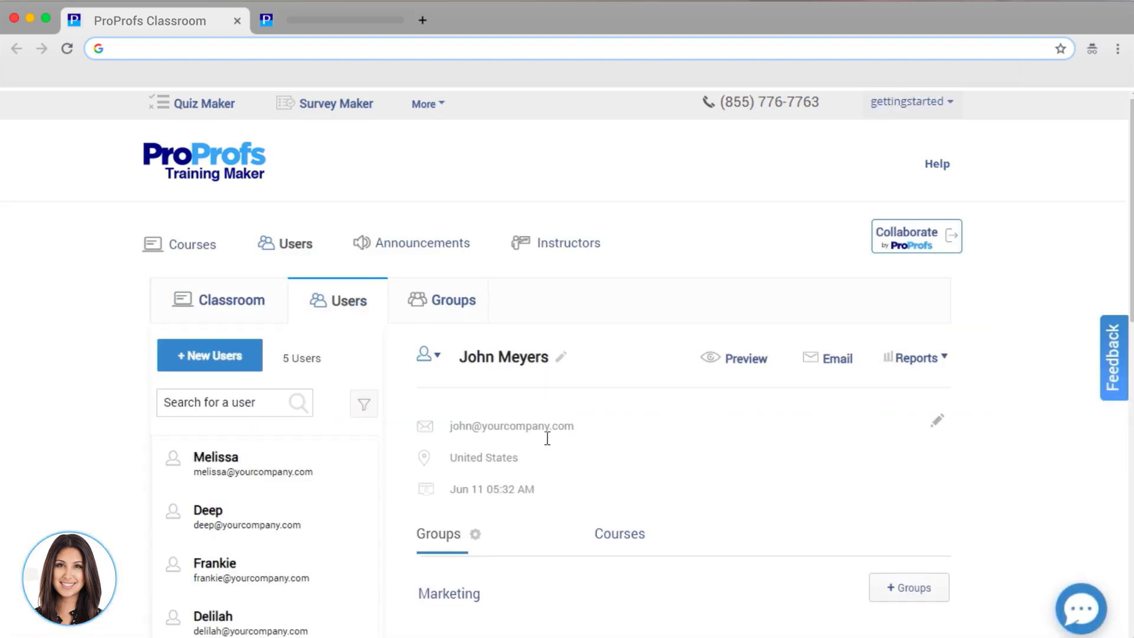
{"action": "left_click", "coordinate": [926, 358]}
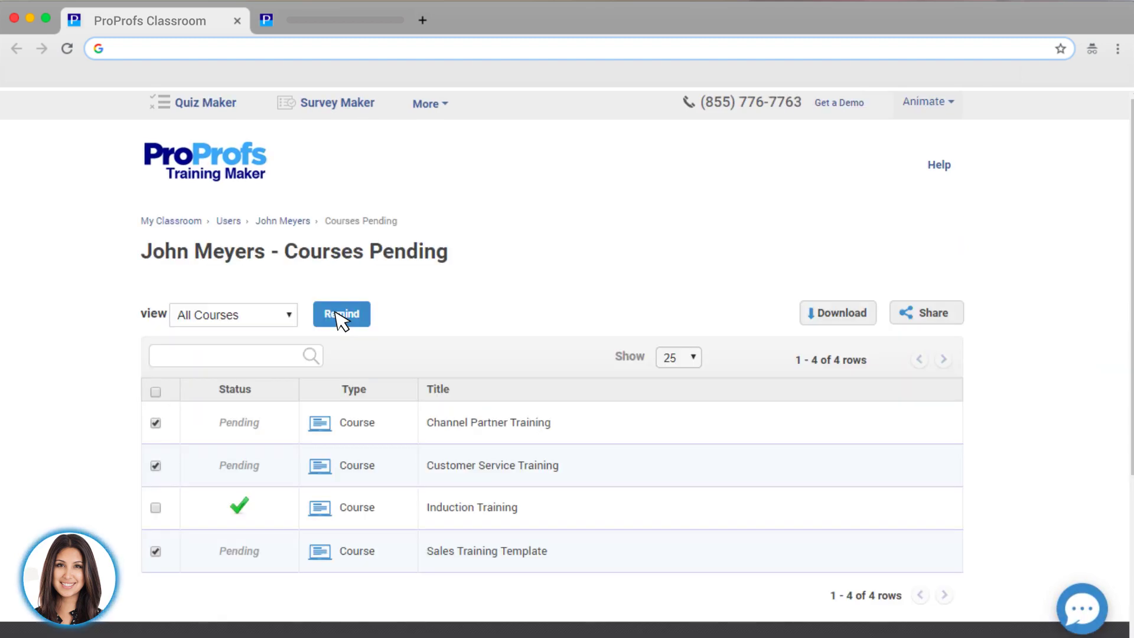
{"action": "left_click", "coordinate": [342, 316]}
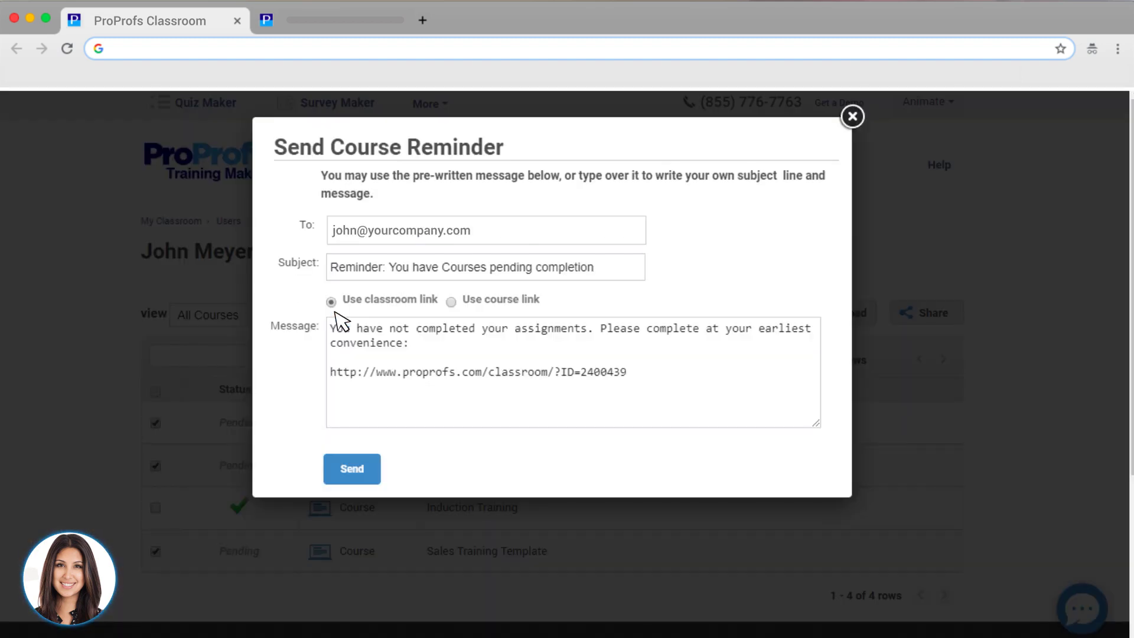